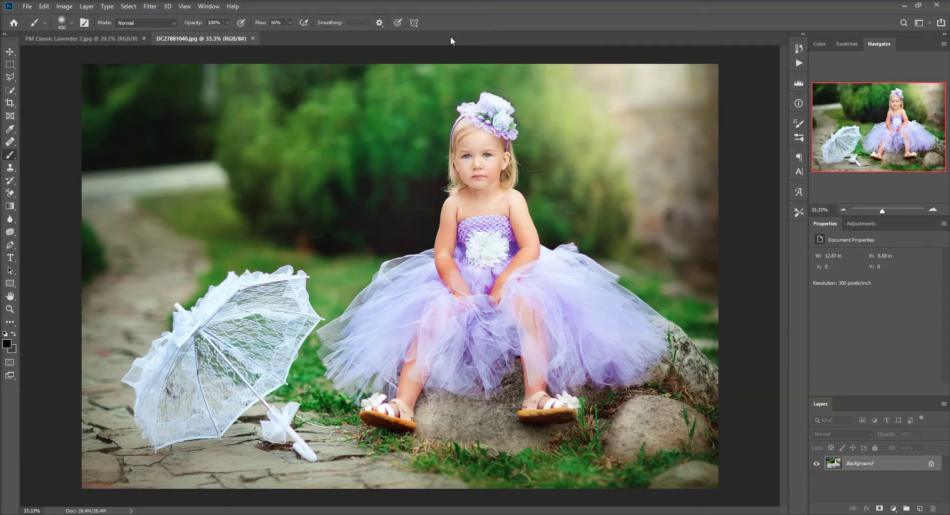
Step: Select the girl and parasol with Select Subject, extending the quick selection over the sandals and the rocks
left_click(10, 90)
left_click(256, 22)
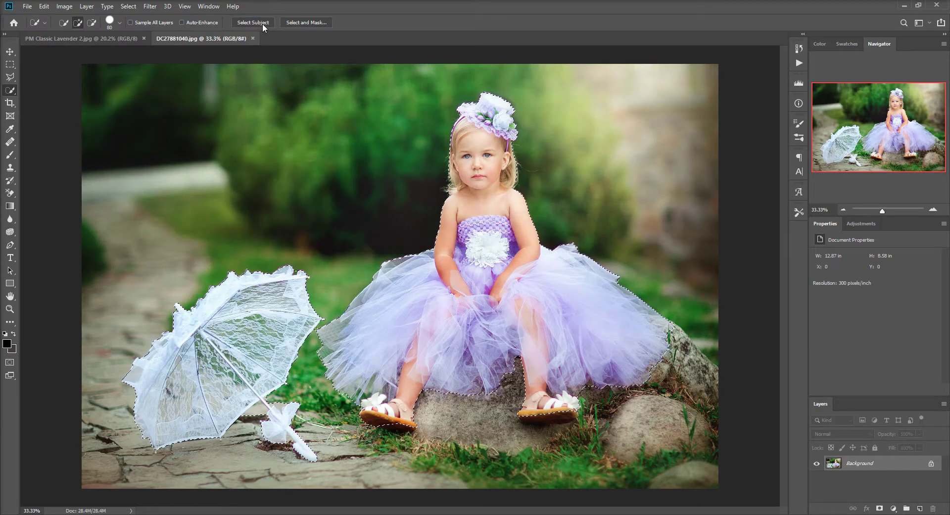
left_click_drag(587, 411, 534, 418)
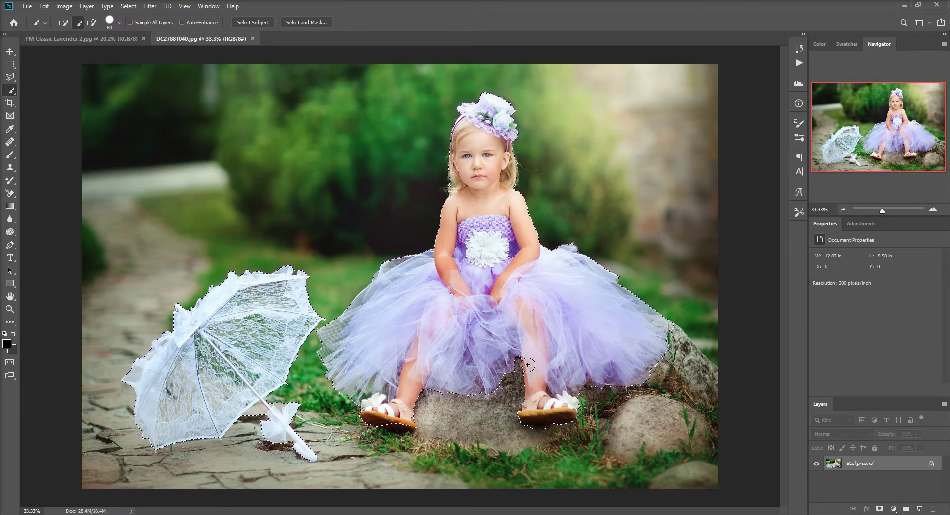
left_click_drag(410, 428, 397, 427)
mouse_move(429, 411)
left_mouse_down()
mouse_move(446, 433)
mouse_move(470, 426)
mouse_move(461, 408)
mouse_move(505, 377)
mouse_move(520, 404)
mouse_move(529, 388)
mouse_move(568, 418)
mouse_move(669, 378)
mouse_move(686, 376)
mouse_move(717, 399)
mouse_move(678, 355)
left_mouse_up()
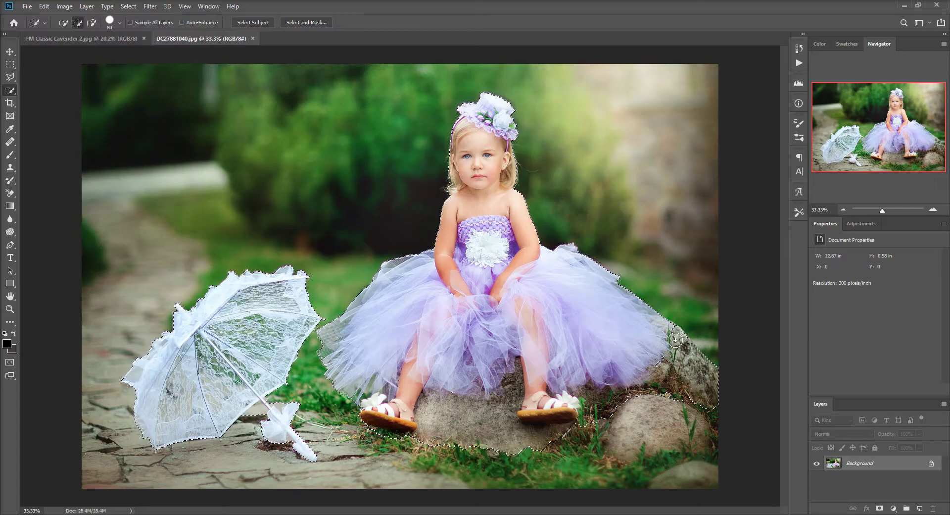
left_click_drag(674, 355, 691, 431)
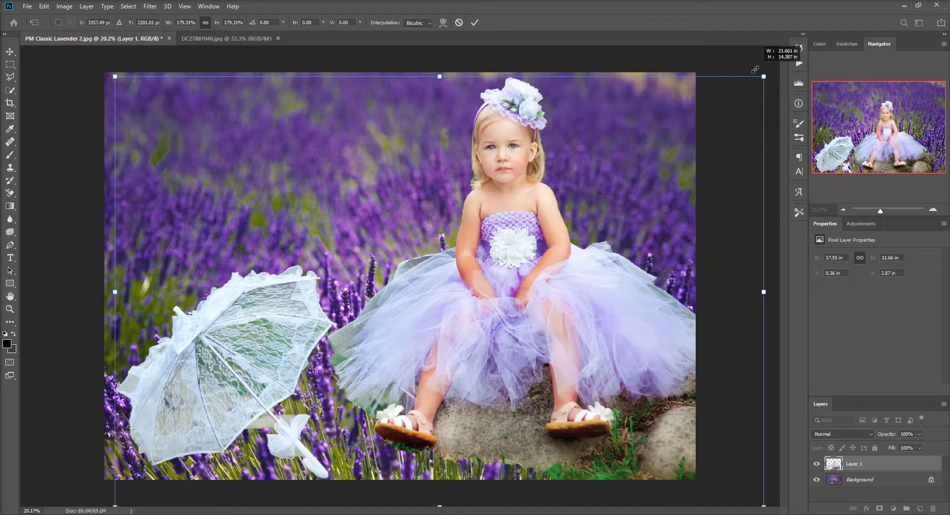
Step: Scale the cut-out girl layer to about 21.66 × 14.39 in, shift it so the whole skirt fits the lavender backdrop, and commit the transform
left_click_drag(755, 69, 755, 69)
left_click_drag(590, 218, 546, 234)
left_click(475, 22)
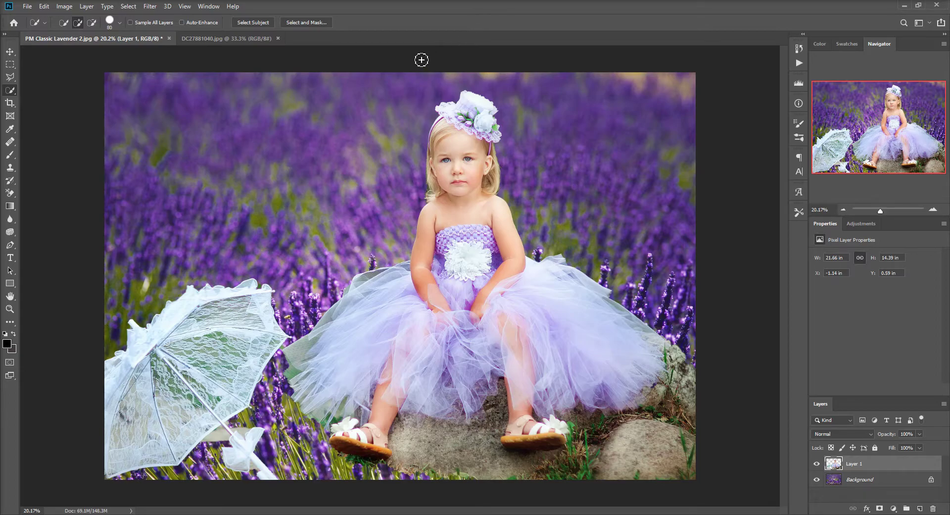
Step: Add a layer mask to Layer 1 and paint black with a small soft brush along the bottom edge of the rocks
left_click(880, 508)
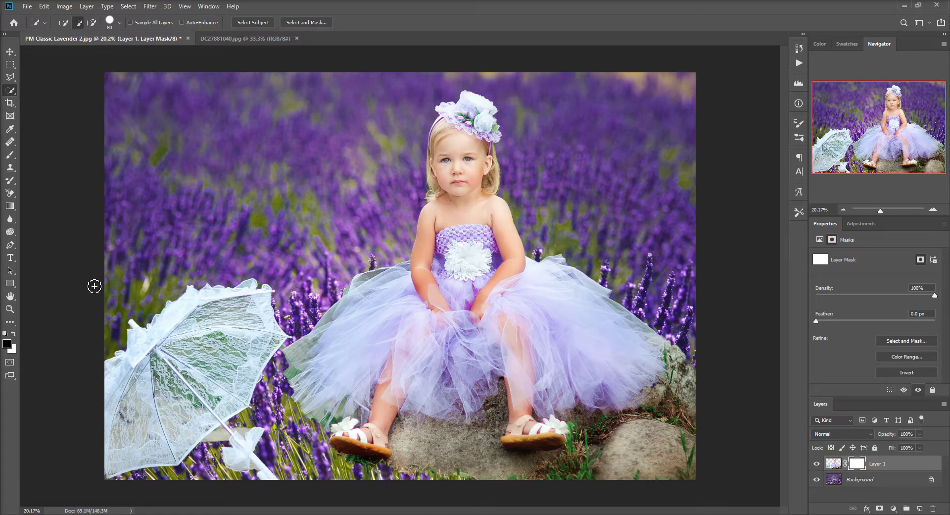
left_click(12, 157)
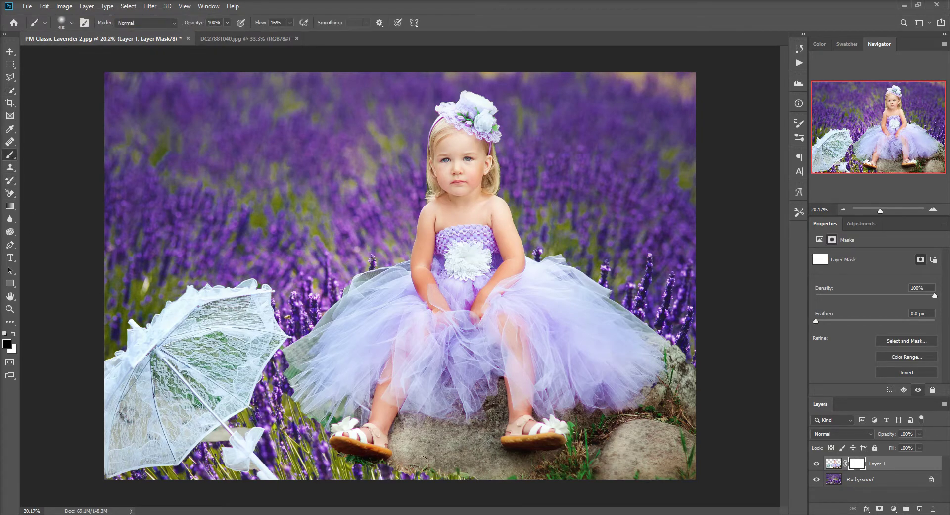
key("bracketleft")
key("bracketleft")
key("bracketleft")
key("bracketleft")
key("bracketleft")
key("bracketleft")
key("bracketleft")
mouse_move(431, 477)
left_mouse_down()
mouse_move(415, 451)
mouse_move(416, 479)
mouse_move(410, 472)
mouse_move(401, 415)
mouse_move(405, 451)
mouse_move(392, 477)
mouse_move(489, 482)
mouse_move(493, 456)
mouse_move(497, 487)
mouse_move(520, 466)
mouse_move(610, 479)
left_mouse_up()
Step: Enlarge the brush to 300 px and mask the lower rocks into the lavender, ending with white as the foreground color
key("bracketright")
key("bracketright")
key("bracketright")
key("bracketright")
key("bracketright")
key("bracketright")
mouse_move(669, 461)
left_mouse_down()
mouse_move(661, 441)
mouse_move(593, 478)
mouse_move(618, 470)
mouse_move(587, 467)
left_mouse_up()
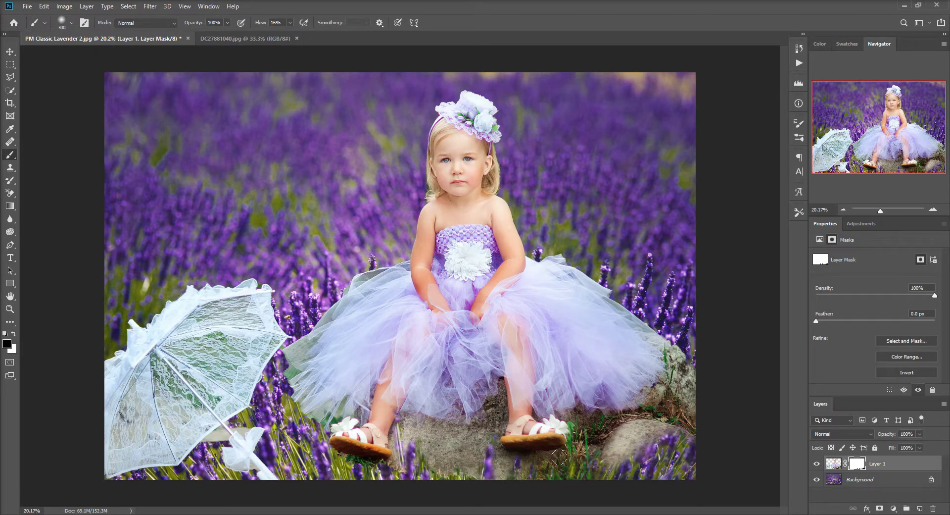
mouse_move(480, 477)
left_mouse_down()
mouse_move(454, 451)
mouse_move(417, 468)
mouse_move(415, 440)
mouse_move(405, 467)
mouse_move(406, 434)
mouse_move(356, 470)
mouse_move(368, 448)
left_mouse_up()
key("x")
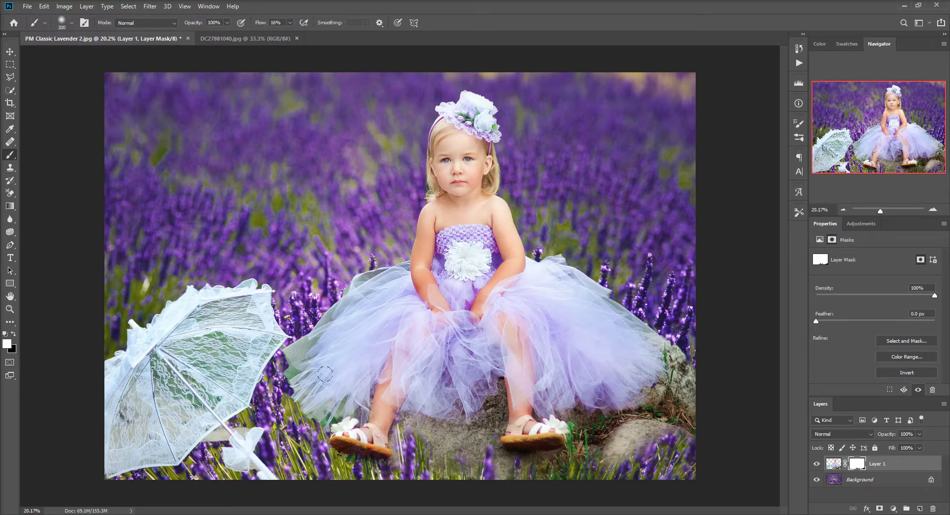
Step: Set up the Background Eraser with background swatch sampling, picking green #2c5b39 from the skirt's edge as the background color
left_click(10, 193)
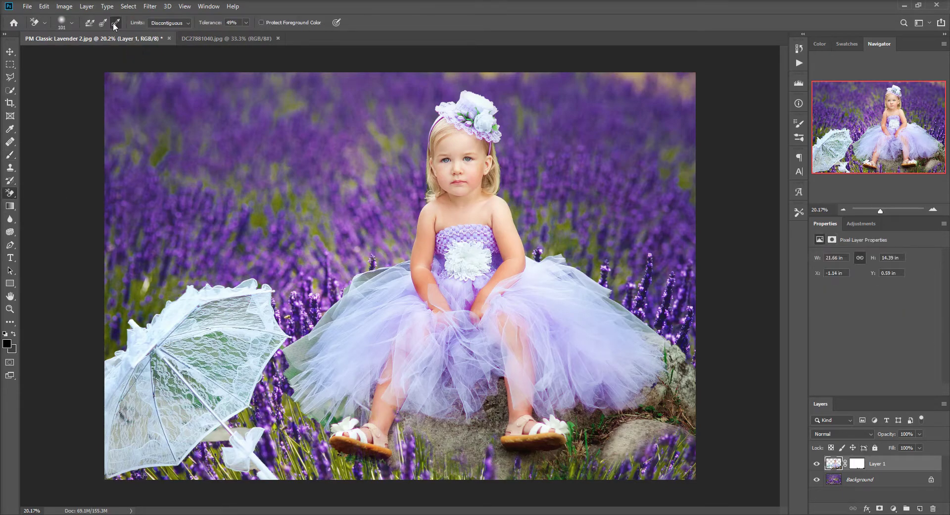
left_click(12, 349)
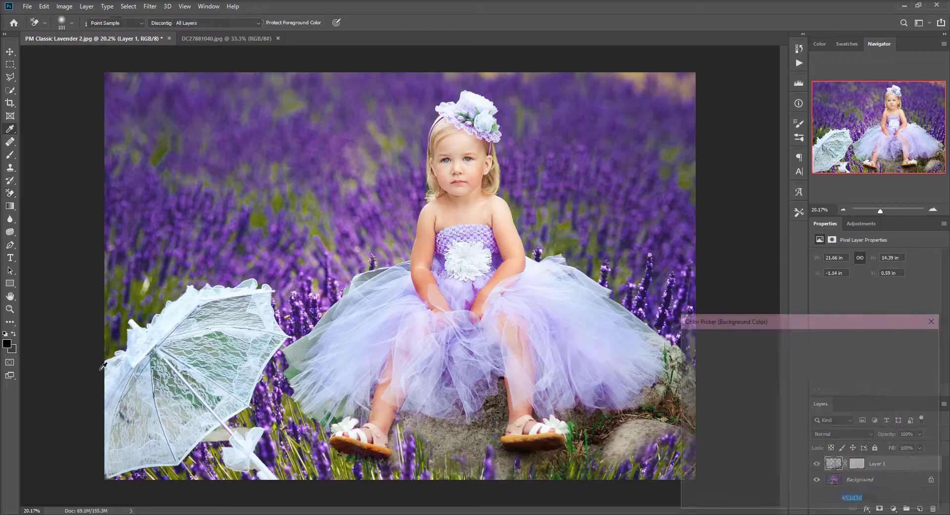
left_click(295, 371)
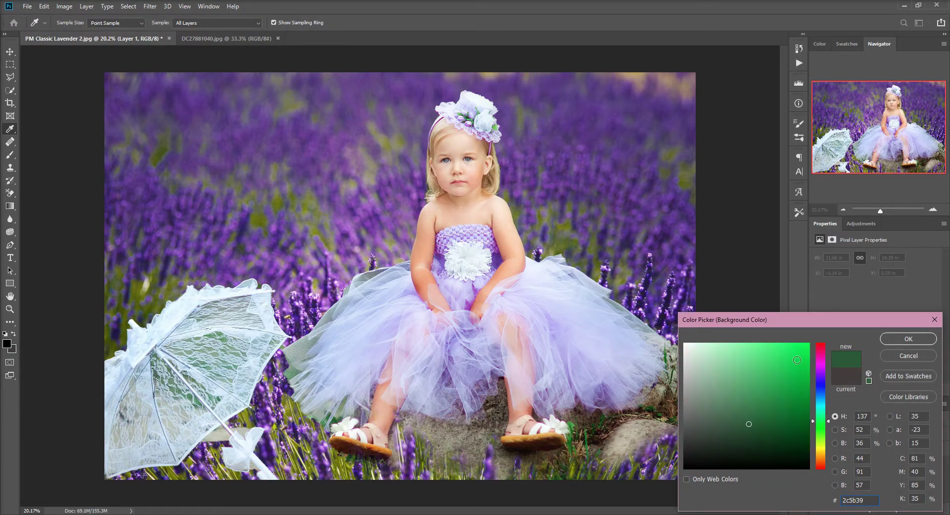
left_click(907, 339)
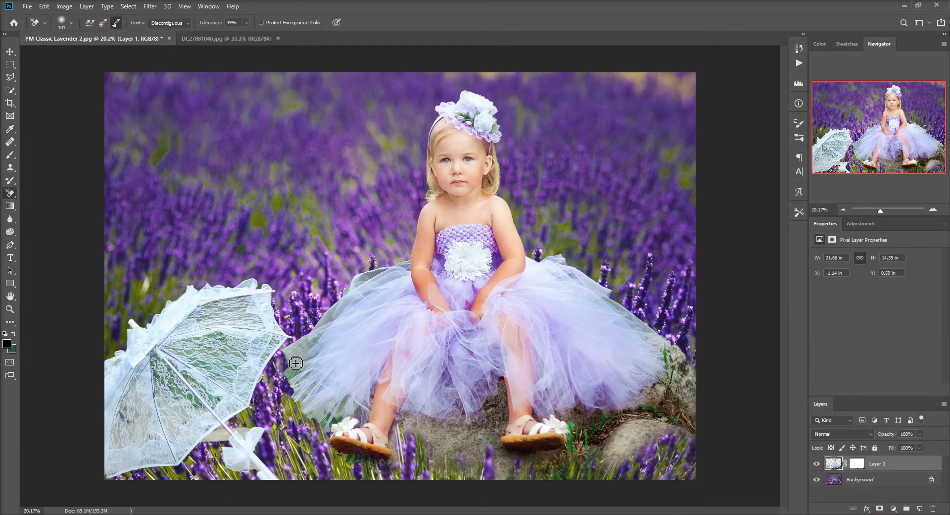
Step: Enlarge the Background Eraser to 700 px, set its tolerance to 67%, and erase the green showing through the tulle skirt and parasol
key("bracketright")
key("bracketright")
key("bracketright")
key("bracketright")
key("bracketright")
key("bracketright")
key("bracketright")
key("bracketright")
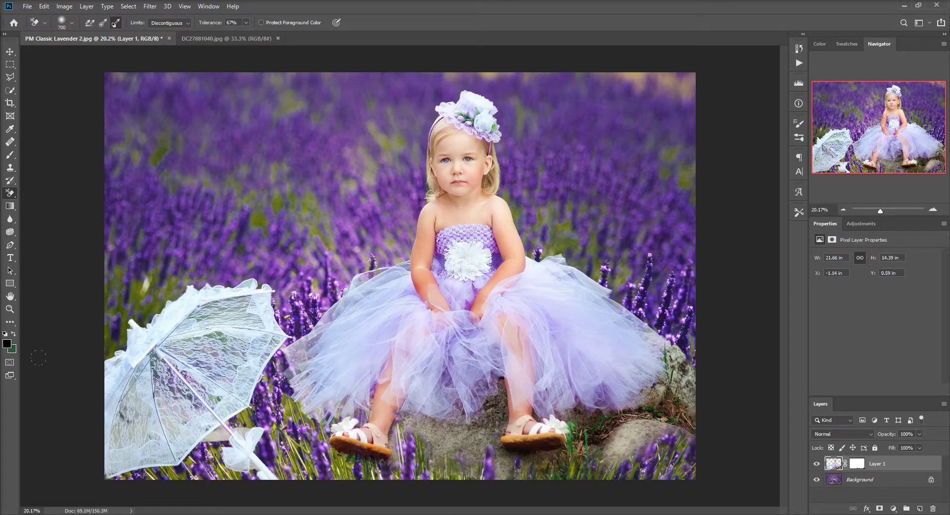
Step: Place PM Classic Lavender Foreground 2 as an embedded overlay in front of the girl at its default size
left_click(27, 6)
left_click(74, 193)
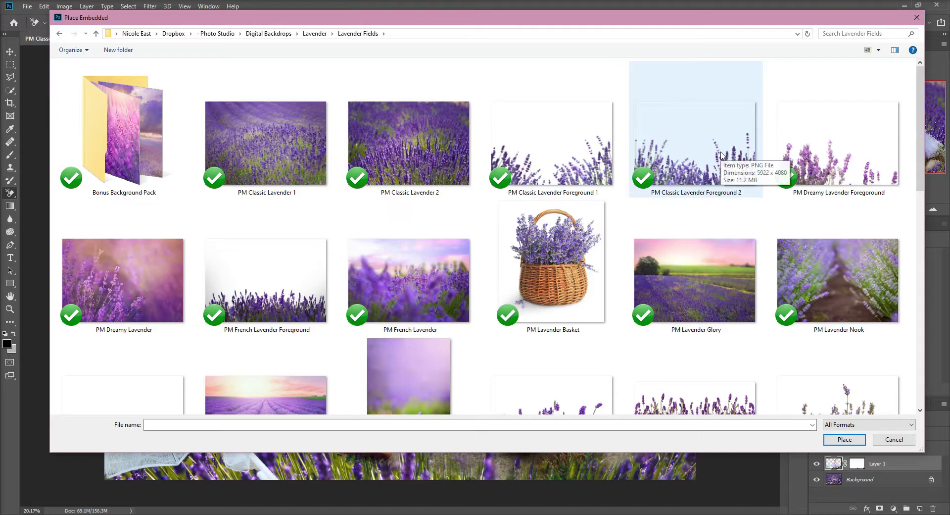
double_click(722, 155)
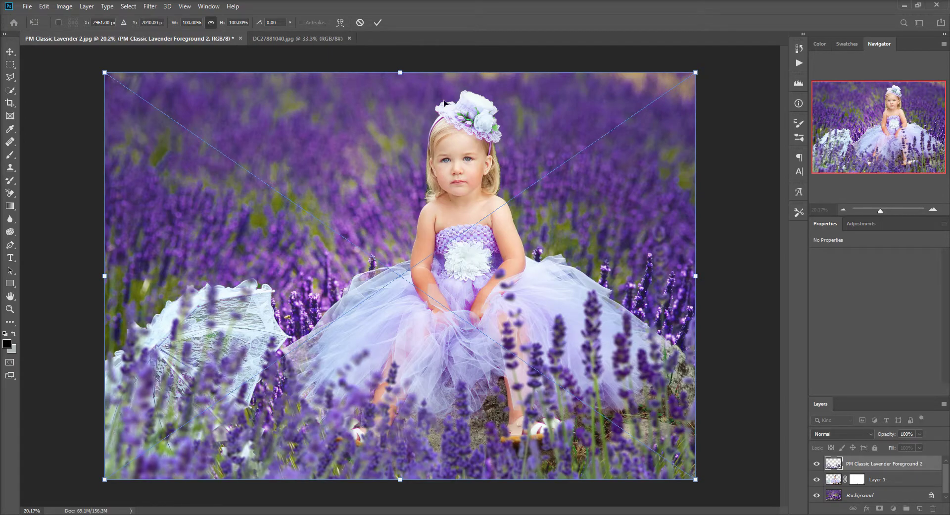
left_click(377, 23)
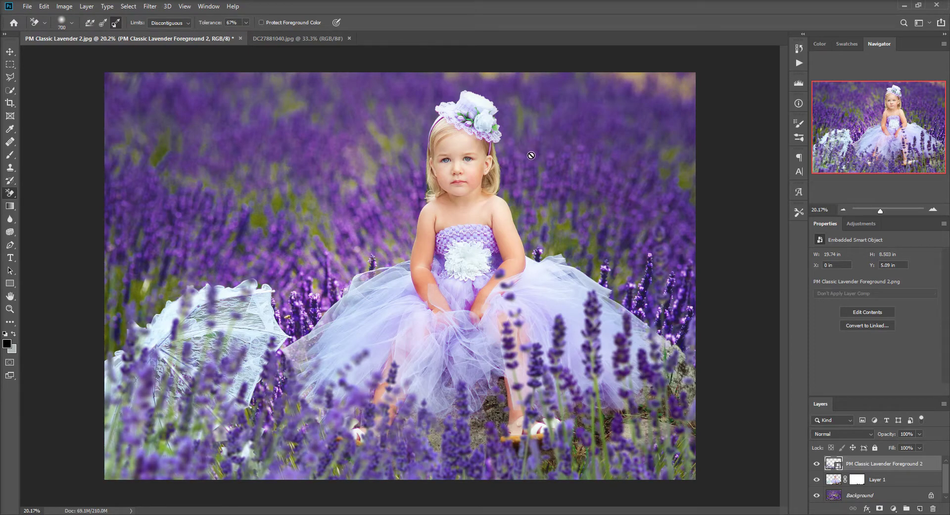
Step: Create a new layer above the Background and sample the lavender purple #76529a as the foreground color
left_click(883, 496)
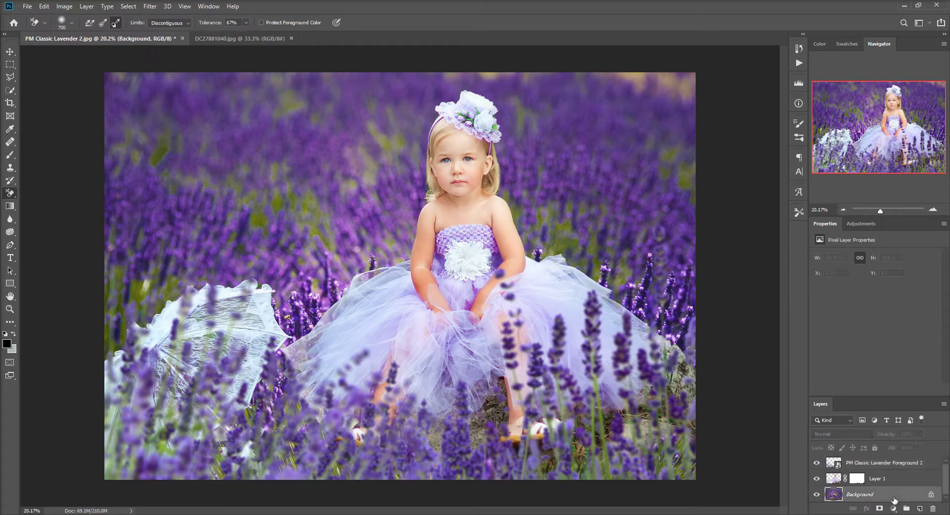
left_click(920, 508)
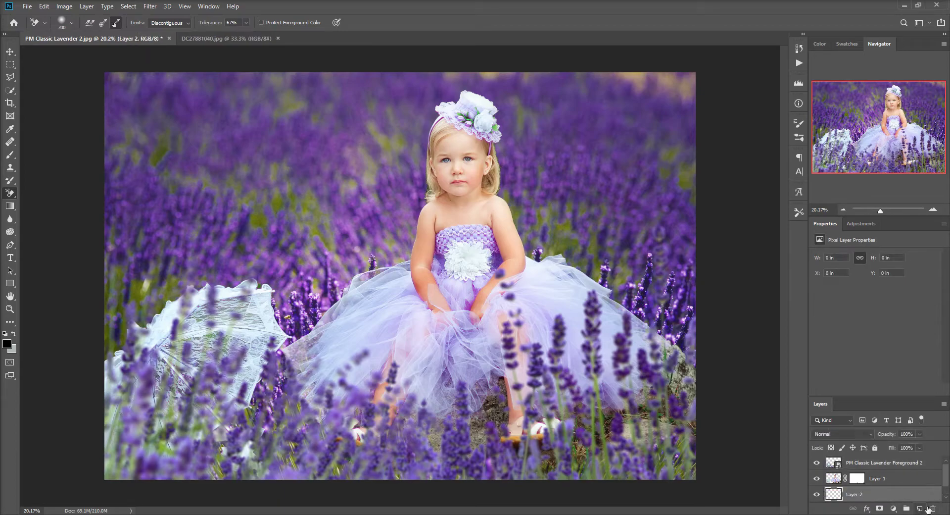
left_click(7, 344)
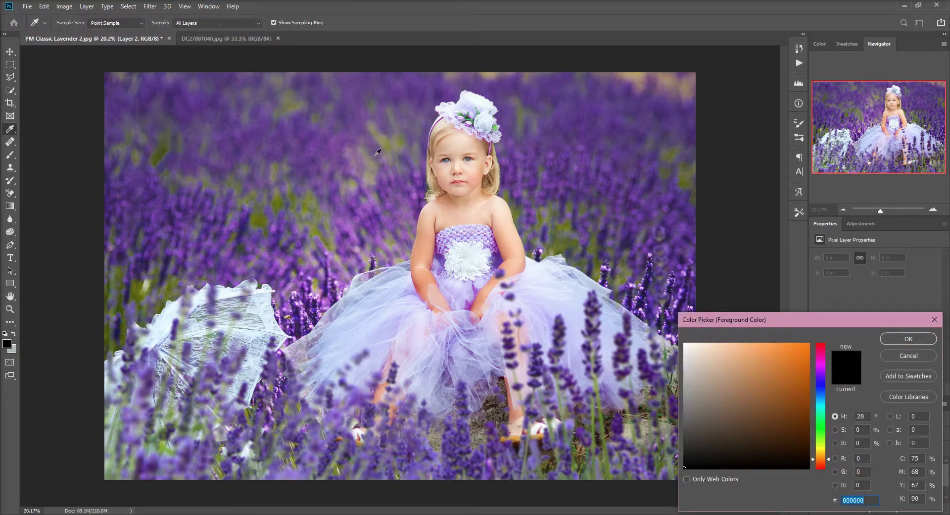
left_click(357, 123)
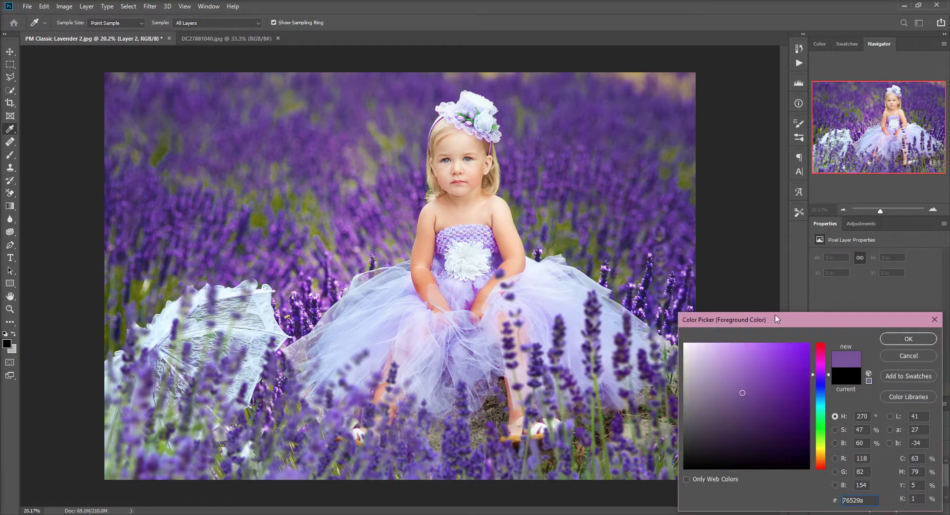
left_click(909, 339)
Step: Paint a soft purple haze along the top edge of the lavender field with an enlarged brush at 16% flow
left_click(10, 154)
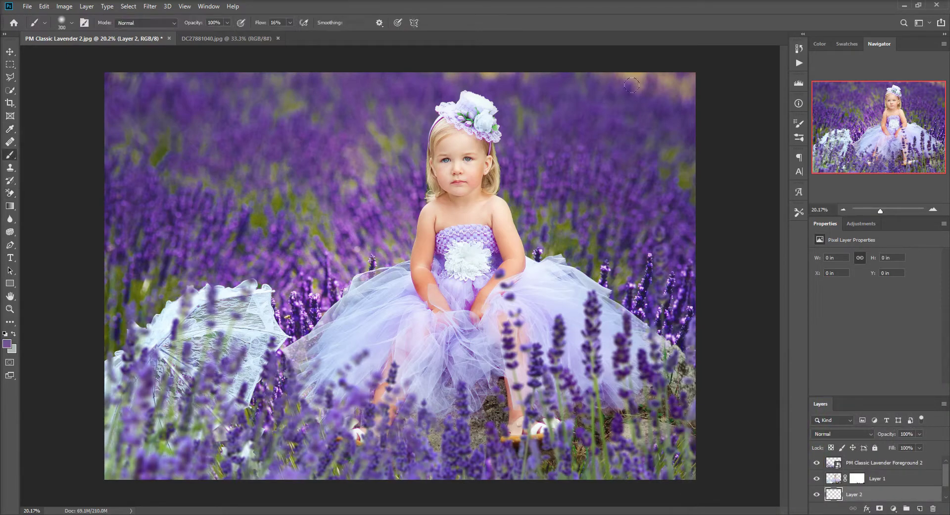
key("bracketright")
key("bracketright")
key("bracketright")
key("bracketright")
key("bracketright")
key("bracketright")
key("bracketright")
left_click_drag(501, 44, 356, 60)
left_click_drag(125, 58, 133, 63)
left_click(146, 63)
left_click(64, 59)
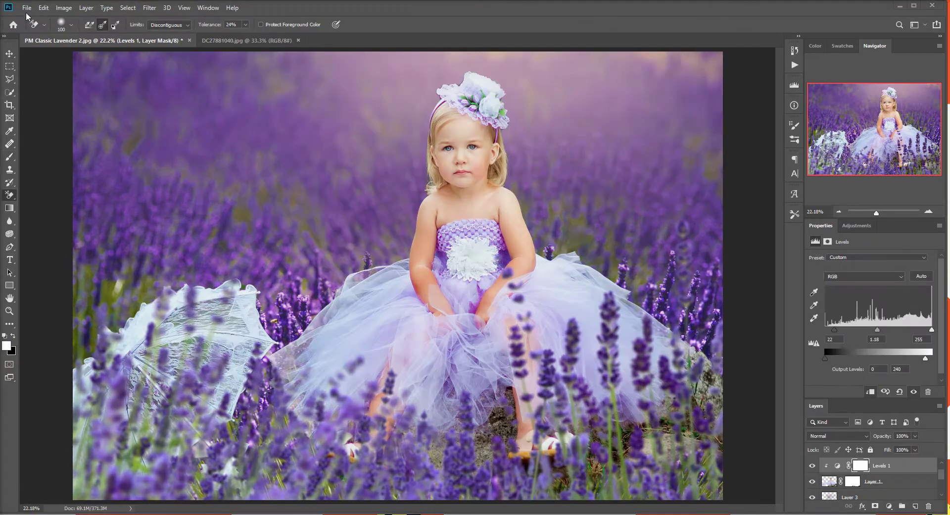
Step: Browse the Lavender Fields images and the Bonus Background Pack, and place PM Lavender Basket as an embedded object
left_click(26, 7)
left_click(58, 196)
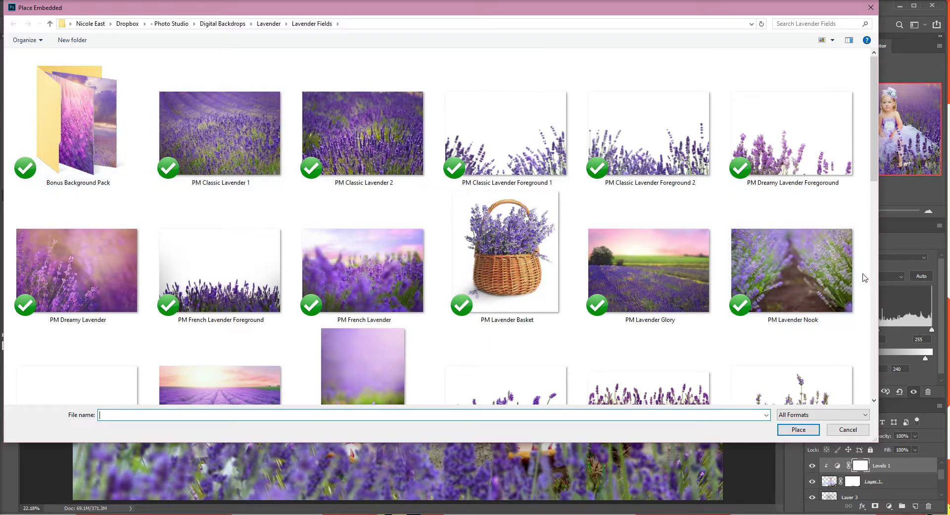
scroll(864, 278, "down", 1)
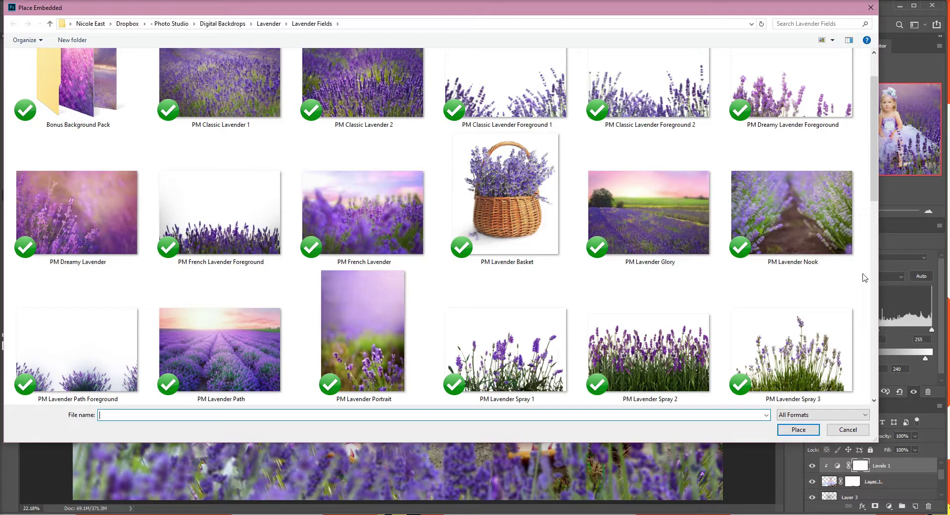
scroll(864, 277, "down", 2)
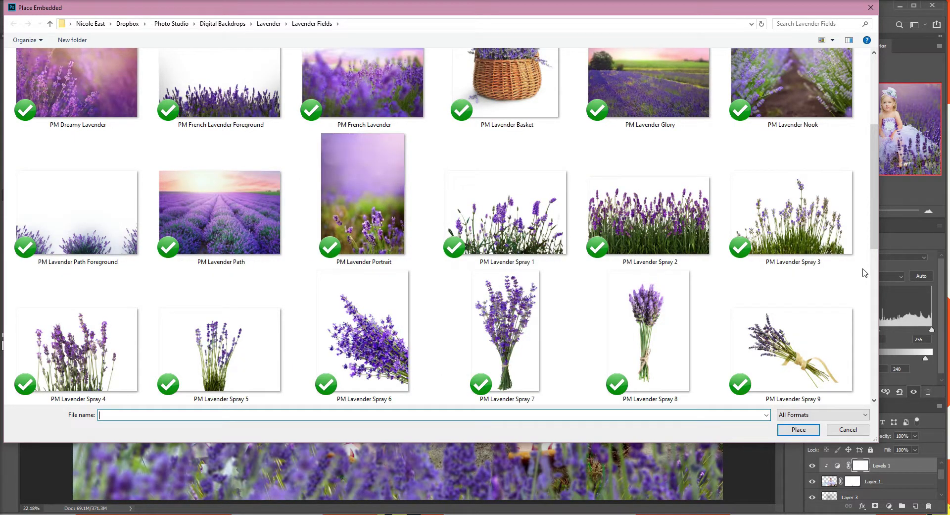
scroll(864, 273, "down", 6)
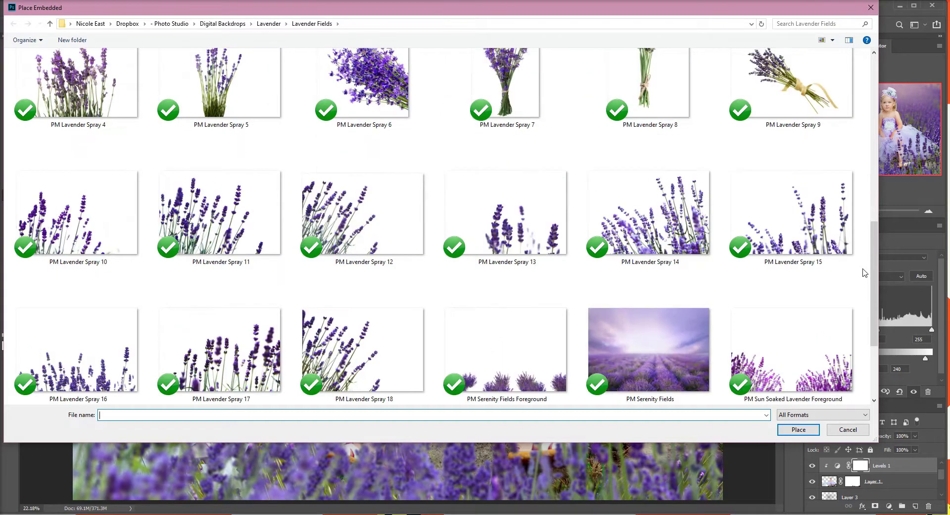
scroll(864, 272, "up", 10)
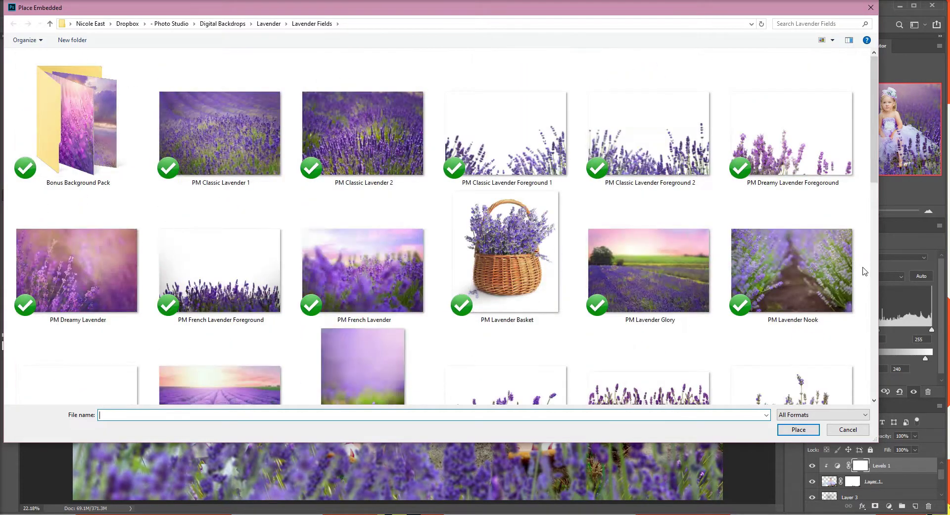
double_click(132, 144)
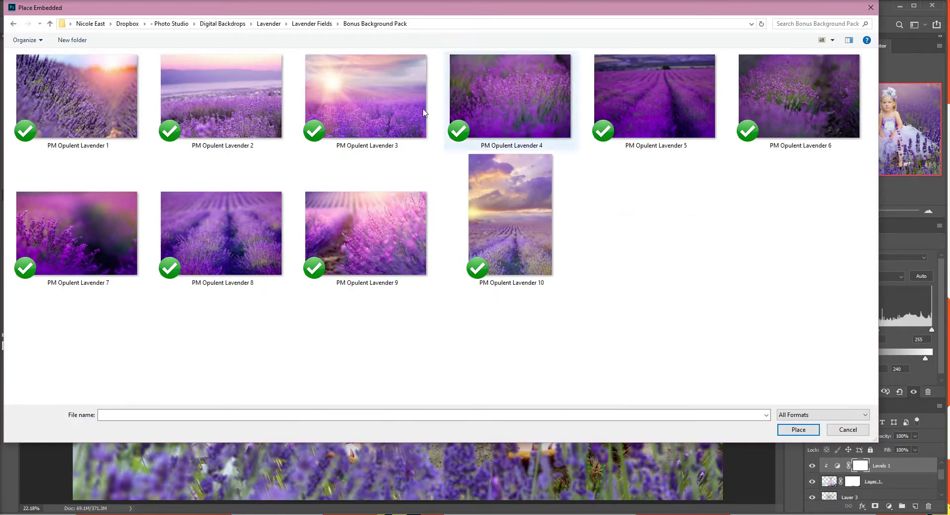
left_click(312, 23)
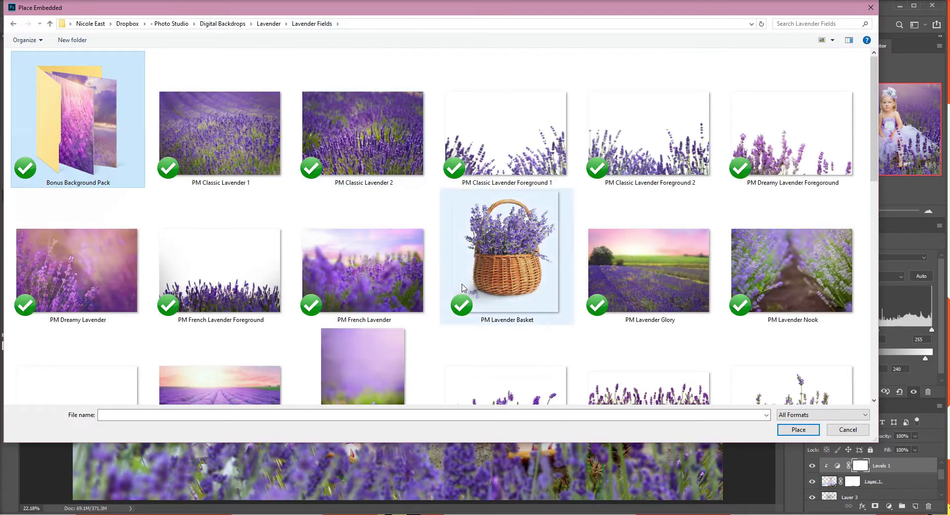
double_click(513, 292)
Step: Position the basket in front of the parasol, scale it to 89.97%, rotate it to -5.62°, and commit the placement
left_click_drag(425, 236, 283, 343)
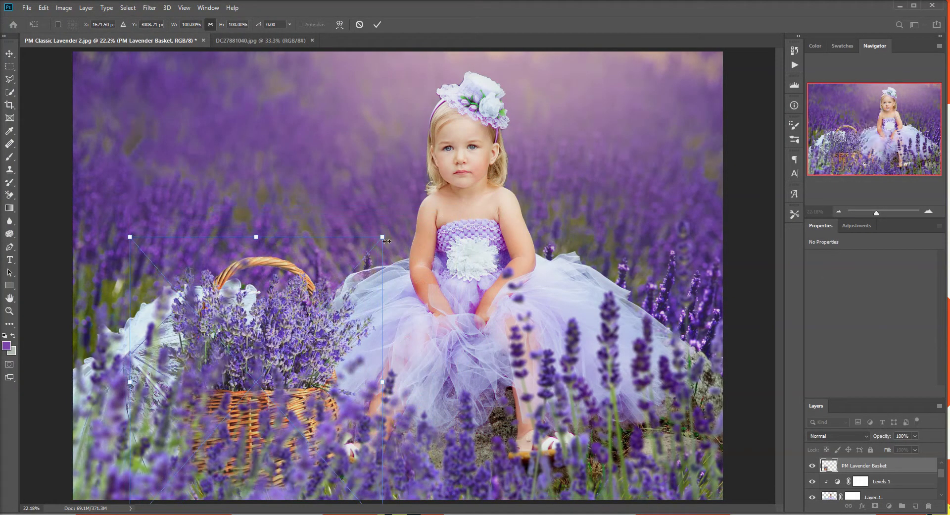
left_click_drag(382, 237, 365, 274)
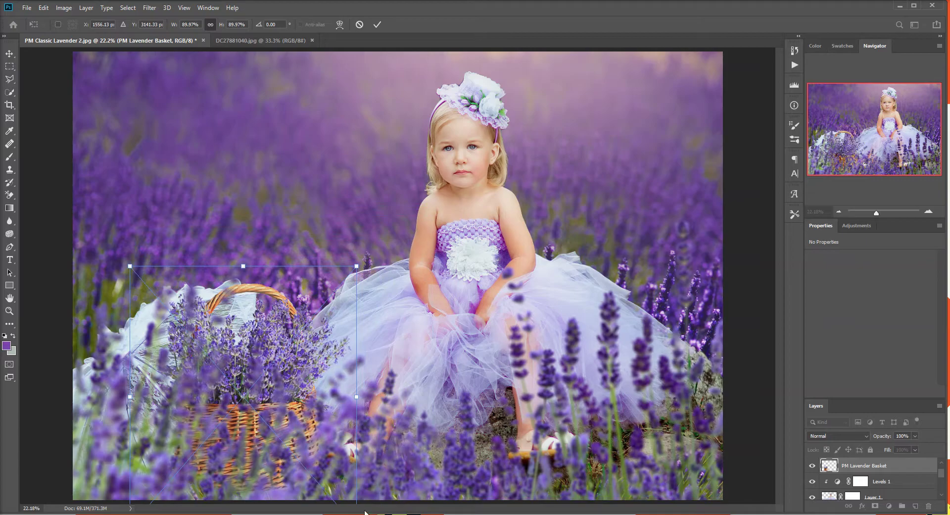
mouse_move(391, 475)
left_mouse_down()
mouse_move(401, 445)
mouse_move(394, 479)
left_mouse_up()
left_click_drag(285, 458, 289, 466)
left_click(377, 24)
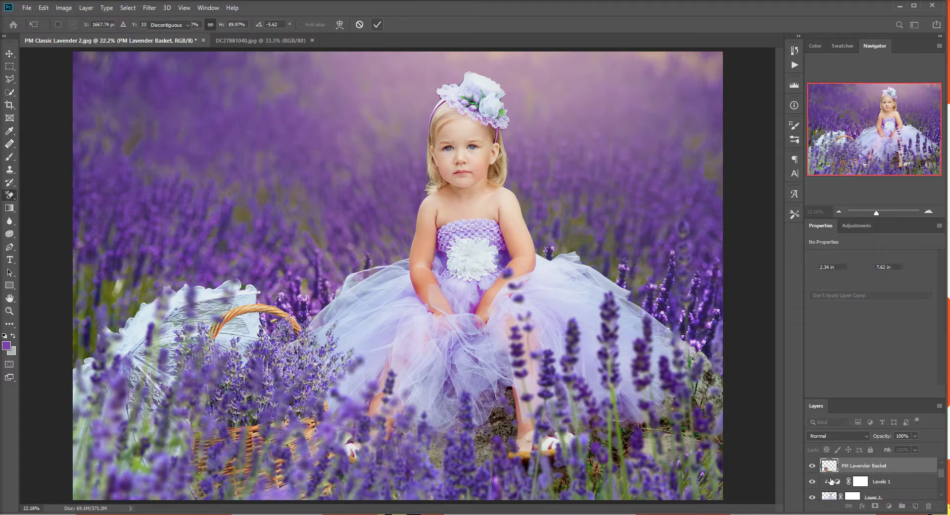
Step: Add a layer mask to the PM Classic Lavender Foreground 2 layer
scroll(861, 470, "down", 1)
scroll(871, 485, "up", 2)
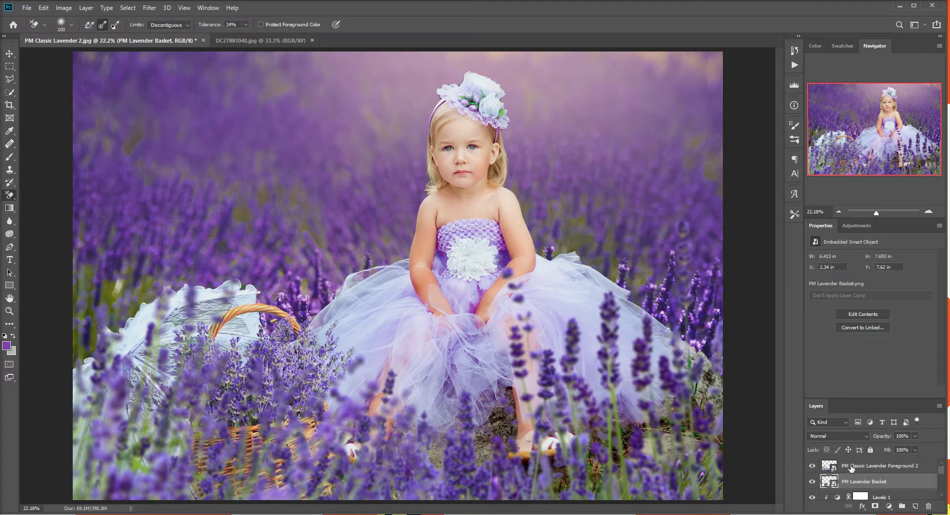
left_click(851, 468)
left_click(875, 505)
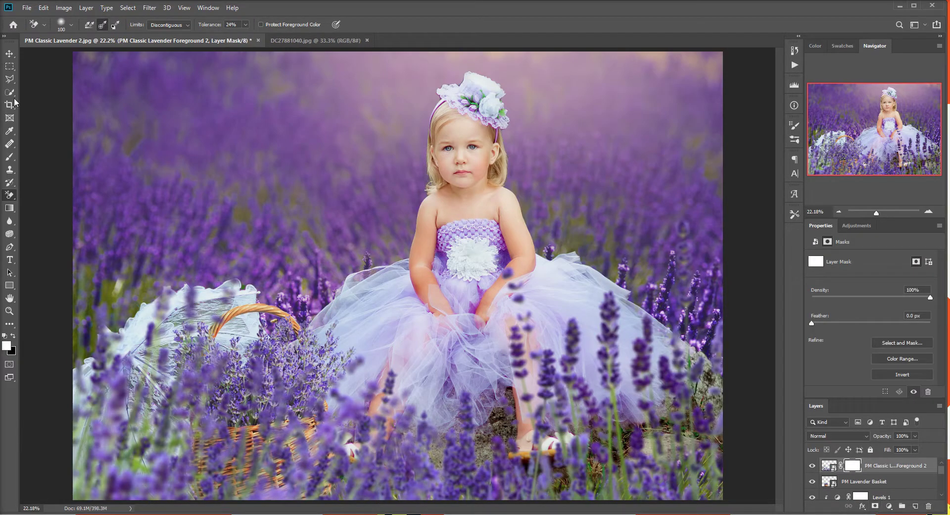
Step: Paint black on the PM Classic Lavender Foreground 2 mask at 16% flow to clear the lavender covering the basket
left_click(10, 156)
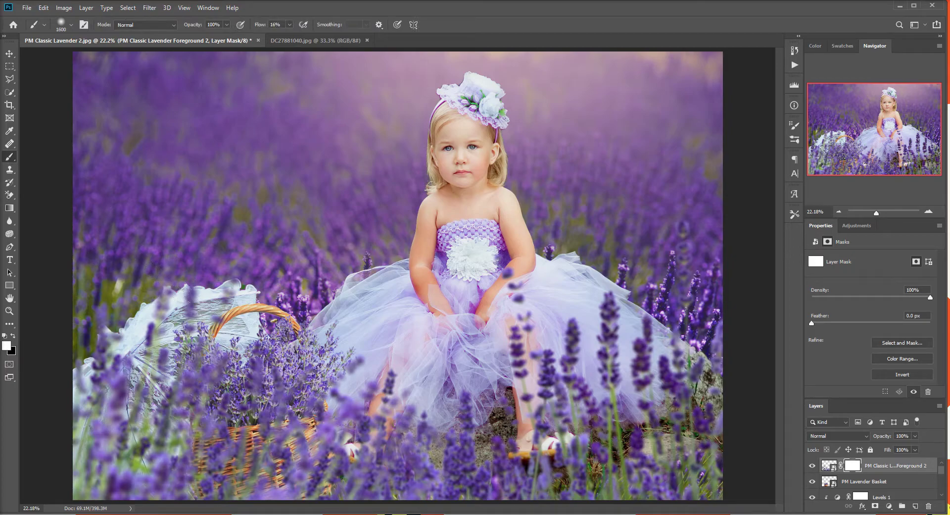
key("x")
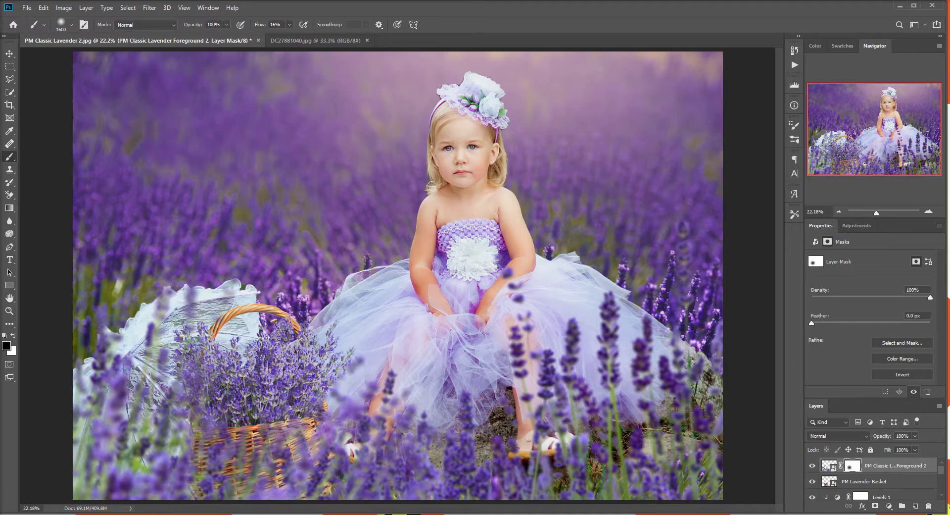
Step: Place PM Lavender Spray 8 from the Lavender Fields folder as an embedded object
left_click(24, 9)
left_click(75, 196)
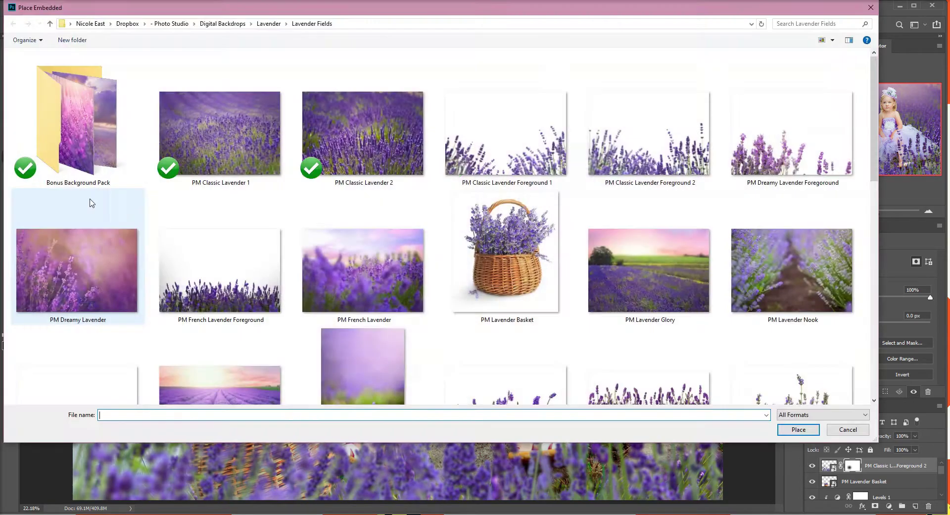
scroll(510, 268, "down", 4)
scroll(533, 297, "down", 1)
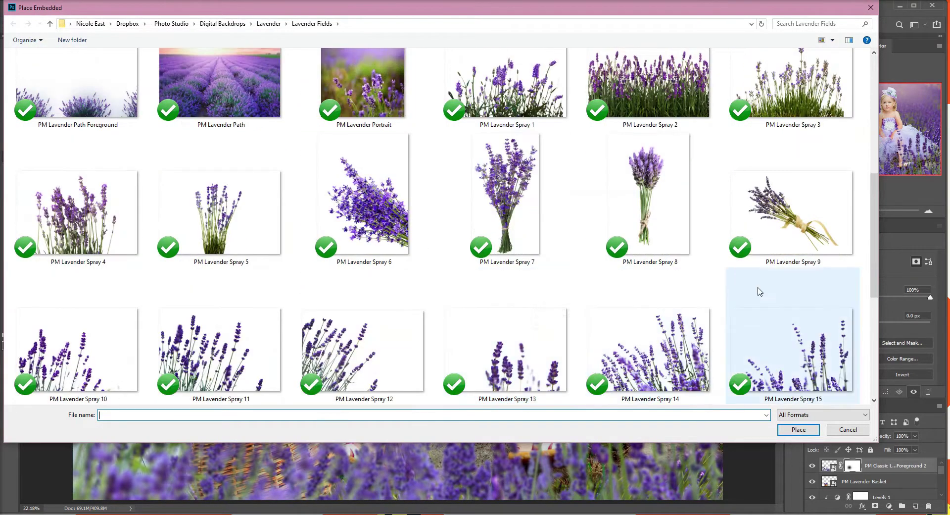
double_click(659, 214)
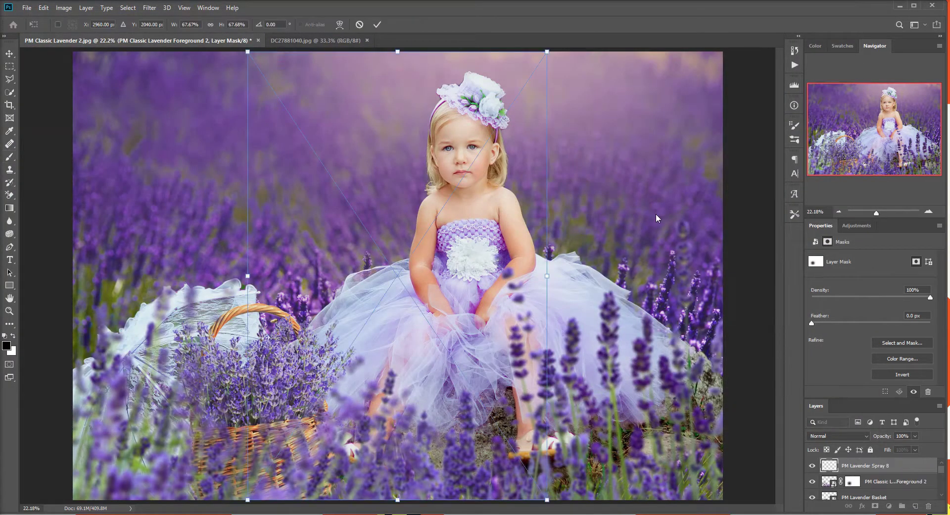
Step: Scale the lavender bouquet to about 20.83%, rotate it to -49.55°, position it at the girl's hands, and commit the placement
mouse_move(546, 51)
left_mouse_down()
mouse_move(391, 317)
mouse_move(392, 339)
left_mouse_up()
mouse_move(517, 303)
left_mouse_down()
mouse_move(584, 247)
mouse_move(520, 238)
left_mouse_up()
left_click_drag(506, 402, 567, 309)
left_click_drag(465, 299, 448, 281)
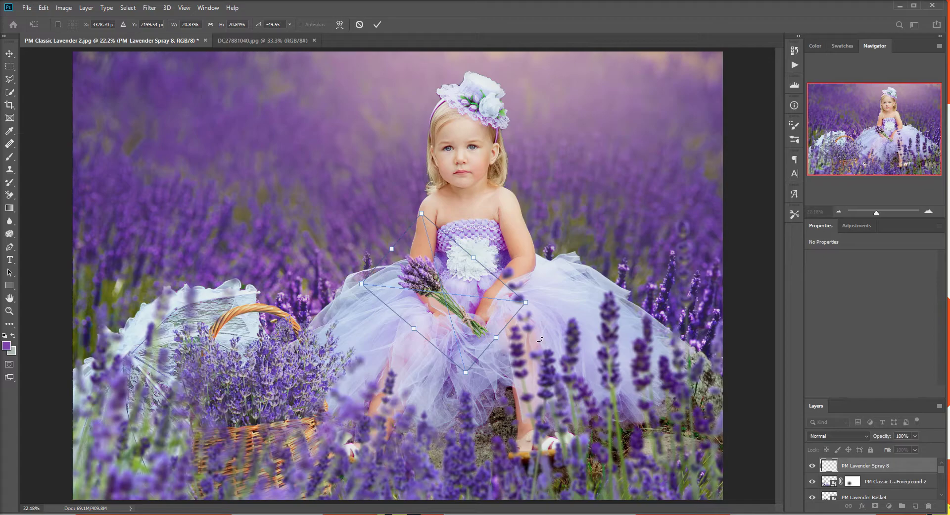
left_click(378, 25)
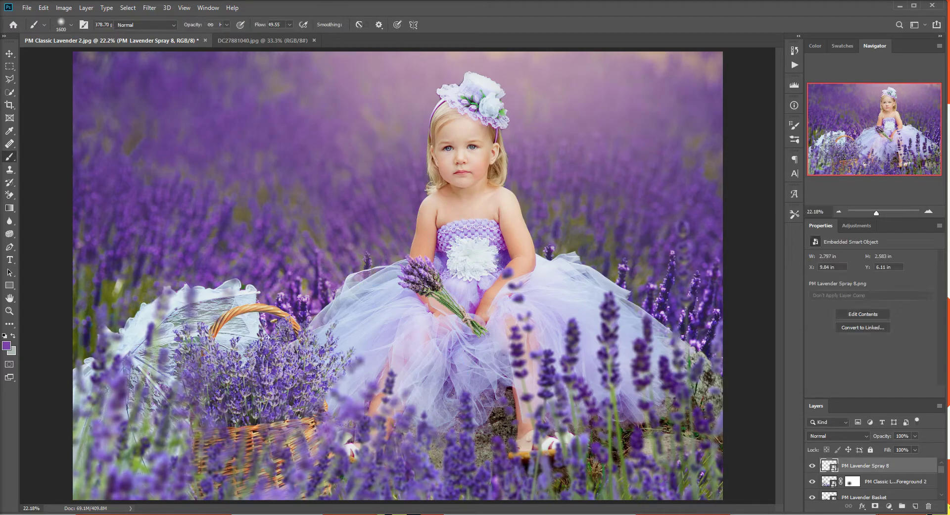
Step: Add a mask to PM Lavender Spray 8 and paint it with a size 100 brush, hiding stems at the girl's hands and restoring part of them
left_click(875, 506)
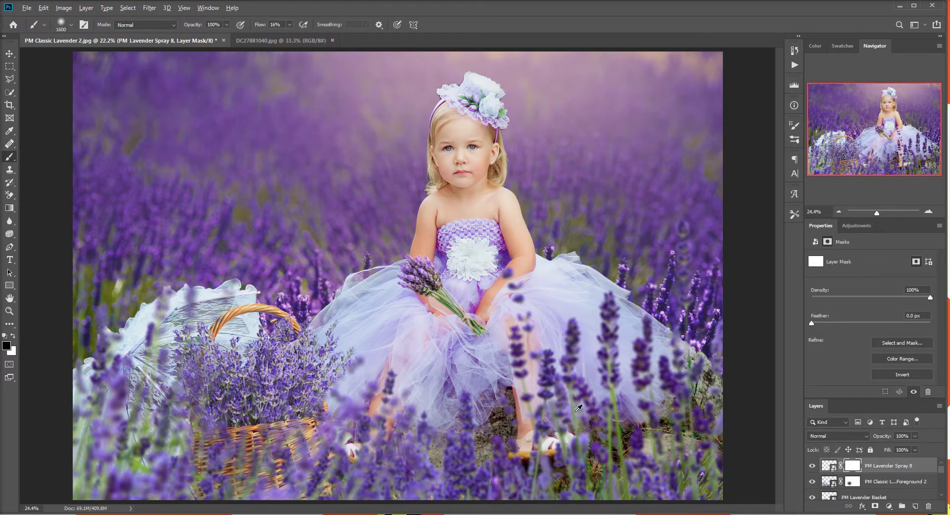
scroll(536, 378, "up", 8)
scroll(394, 264, "up", 2)
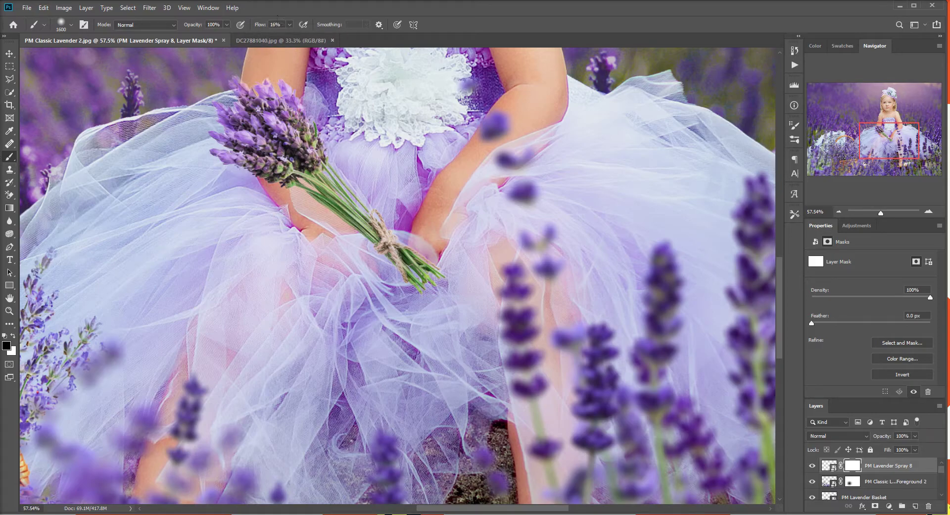
mouse_move(377, 237)
left_mouse_down()
mouse_move(385, 261)
mouse_move(425, 286)
mouse_move(431, 274)
mouse_move(427, 242)
left_mouse_up()
key("x")
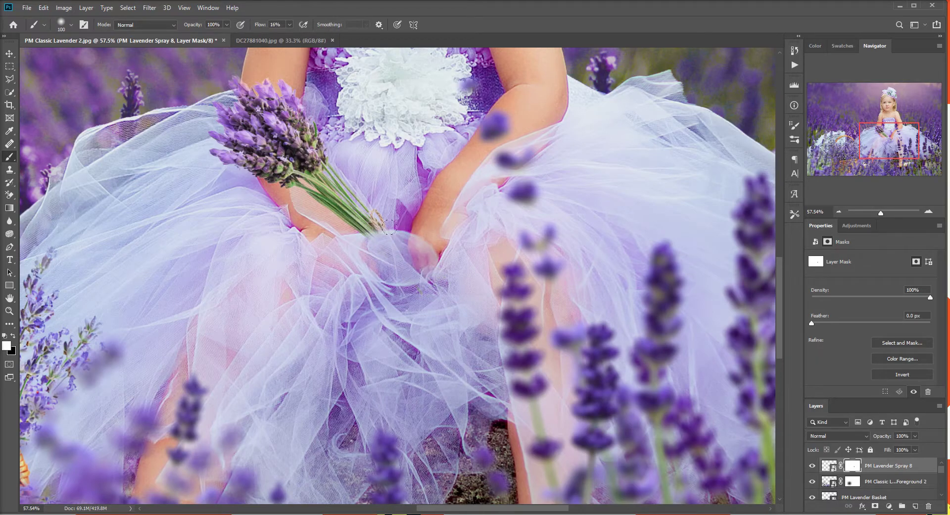
left_click_drag(389, 250, 403, 268)
key("ctrl+0")
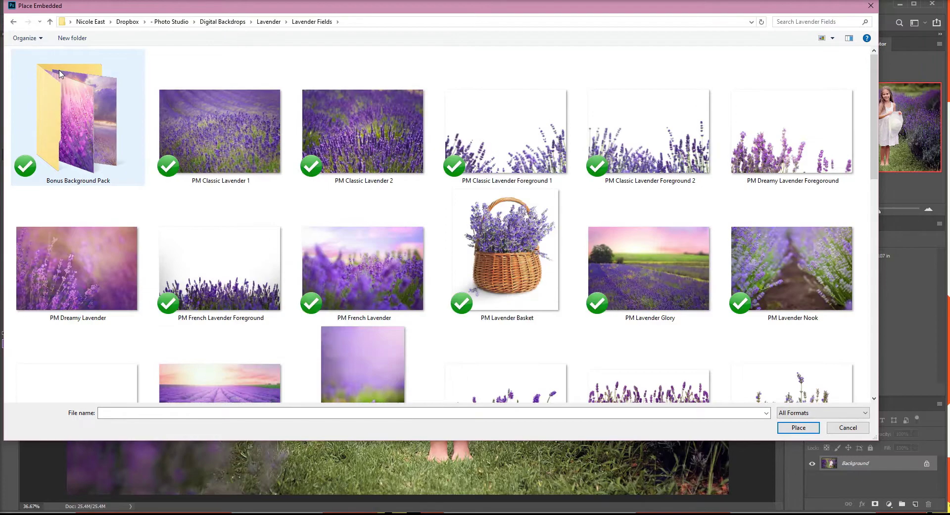
Step: Place PM Lavender Spray 4 in the lower-right corner of DC27161275.jpg, scaled to 22.37% and rotated to -9.85°
scroll(734, 230, "down", 4)
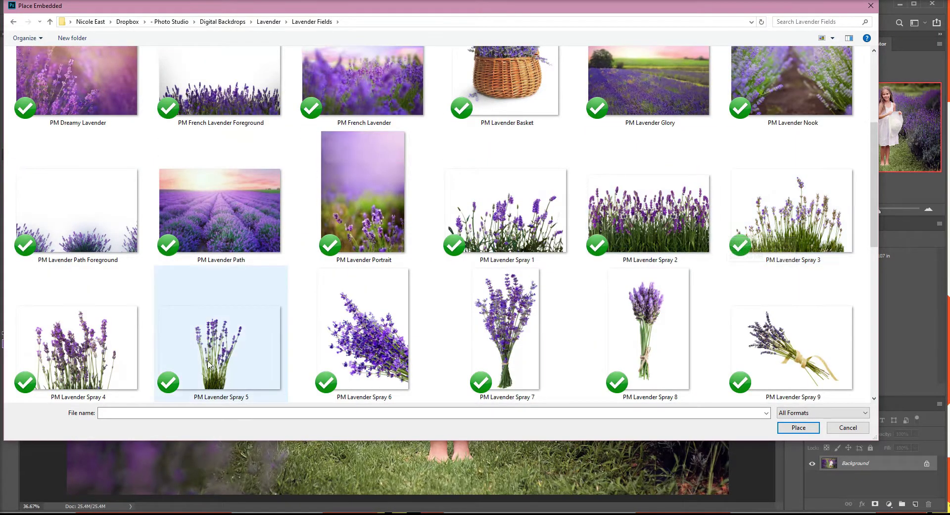
double_click(109, 369)
mouse_move(717, 53)
left_mouse_down()
mouse_move(431, 297)
mouse_move(318, 329)
left_mouse_up()
mouse_move(221, 431)
left_mouse_down()
mouse_move(684, 442)
mouse_move(740, 431)
left_mouse_up()
left_click_drag(600, 299, 578, 318)
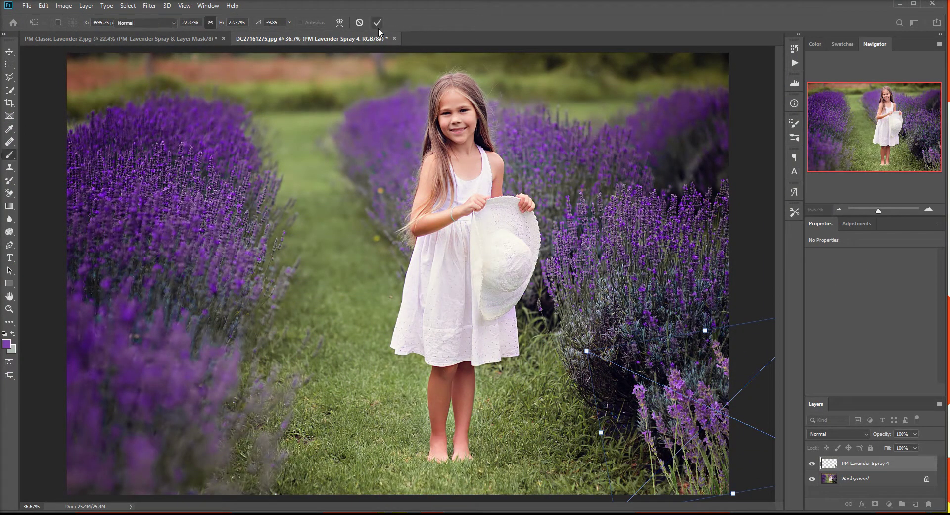
left_click(378, 23)
Step: Place PM Lavender Spray 11 as an embedded object in the photo's lower-left corner, scaled to about 6.1 by 3.86 in
left_click(27, 6)
left_click(56, 195)
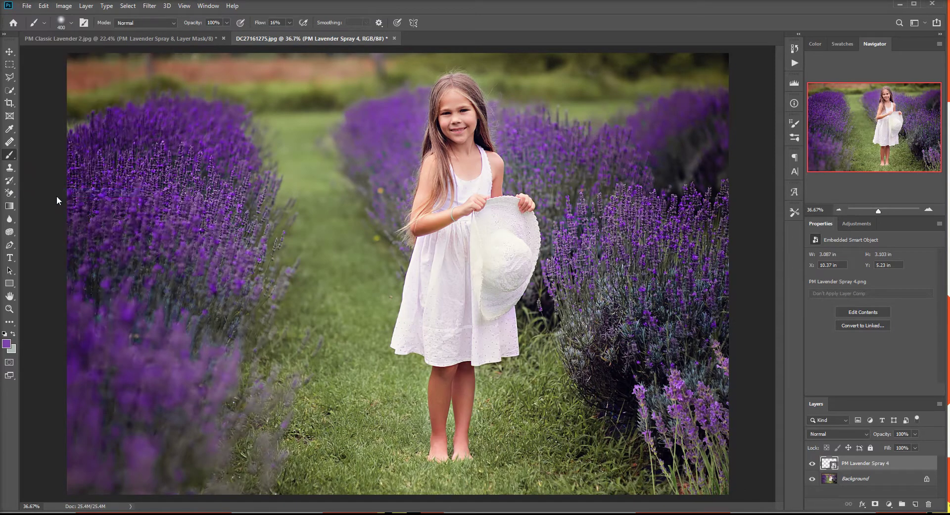
scroll(359, 284, "down", 1)
scroll(358, 284, "down", 2)
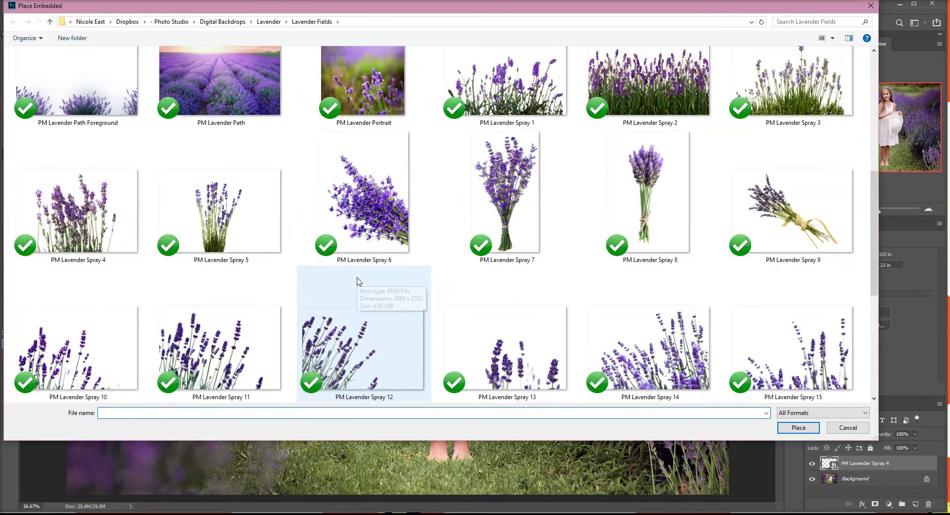
double_click(241, 362)
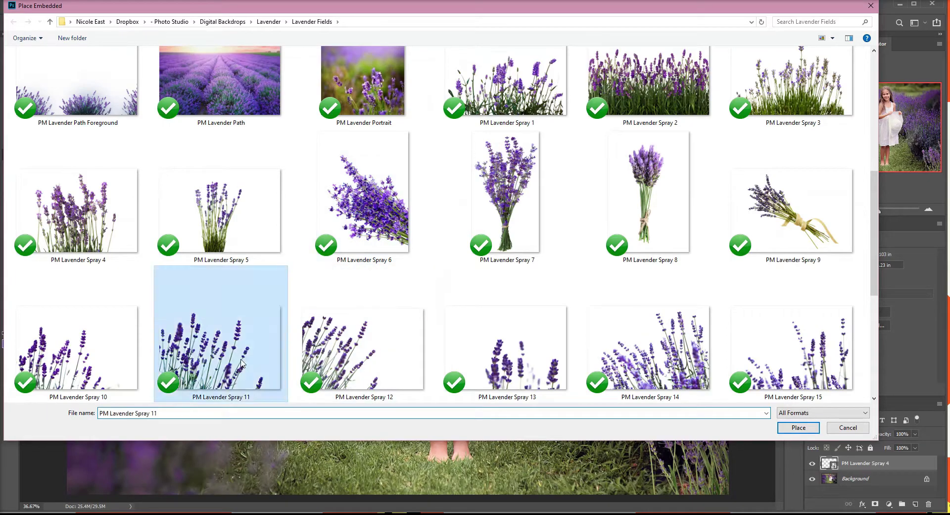
left_click_drag(721, 53, 401, 272)
left_click_drag(246, 368, 170, 371)
left_click(377, 22)
Step: Place PM Lavender Spray 14 as an embedded object in the photo's lower-right corner, scaled to 28.92%
left_click(27, 7)
left_click(67, 193)
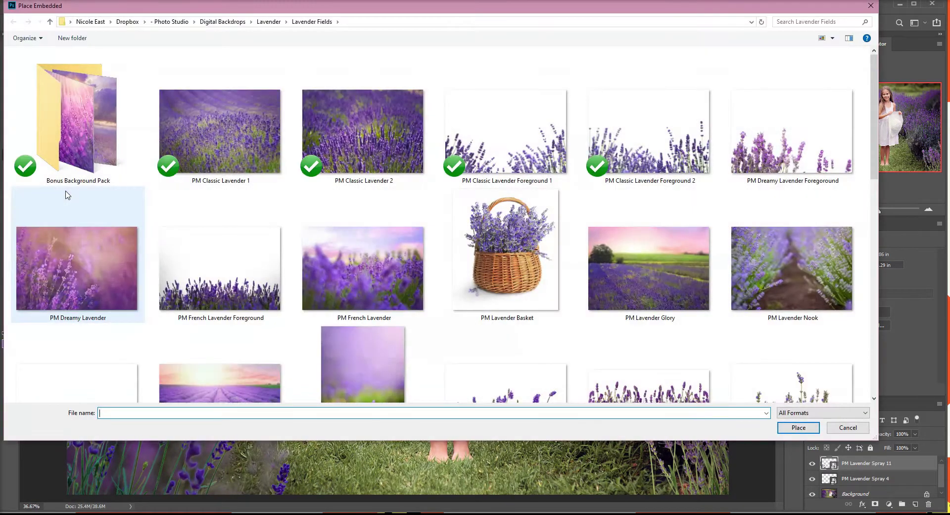
scroll(638, 191, "down", 8)
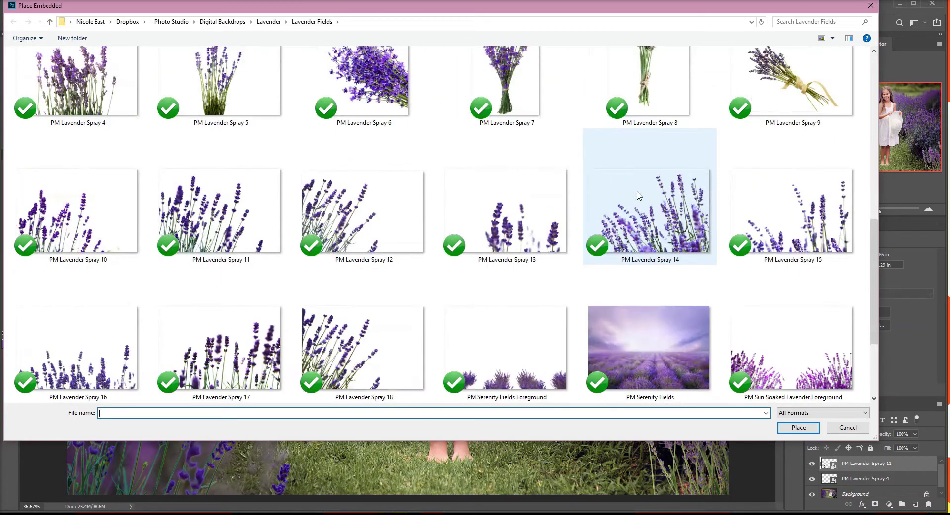
double_click(693, 213)
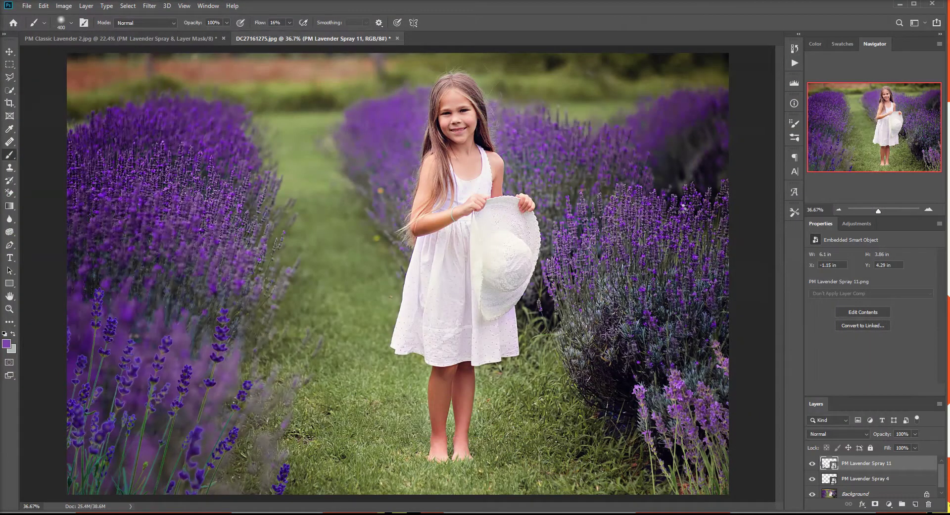
left_click_drag(574, 258, 613, 257)
left_click_drag(198, 65, 547, 261)
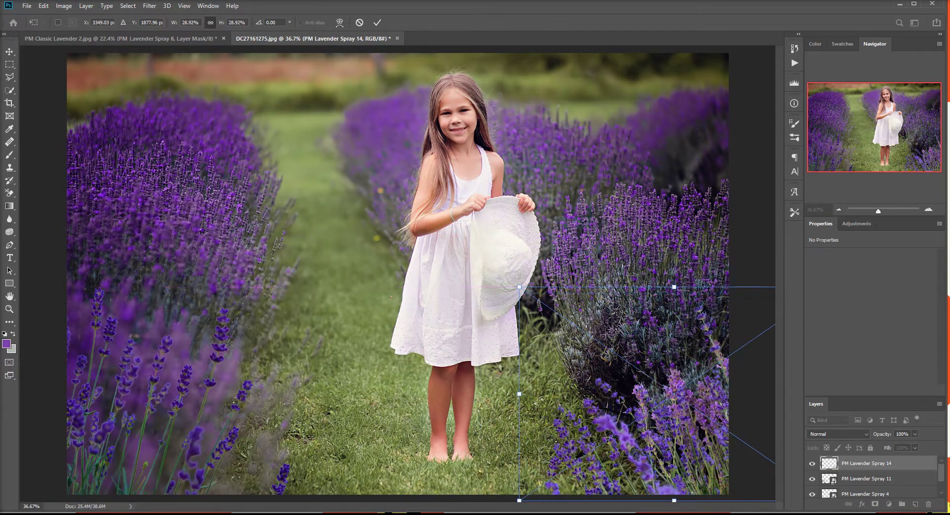
left_click(382, 22)
Step: Apply a Field Blur to the PM Lavender Spray 11 layer, softening it to match the blurred foreground lavender
left_click(866, 478)
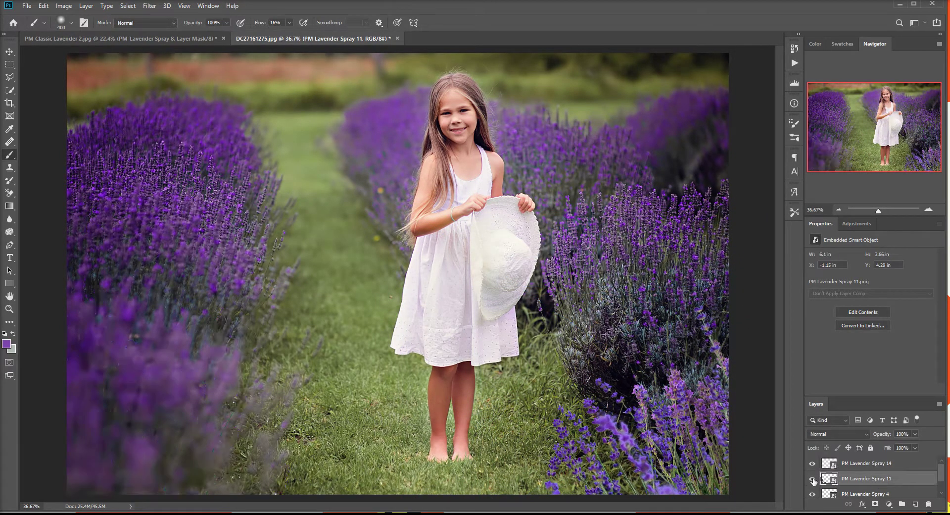
left_click(149, 6)
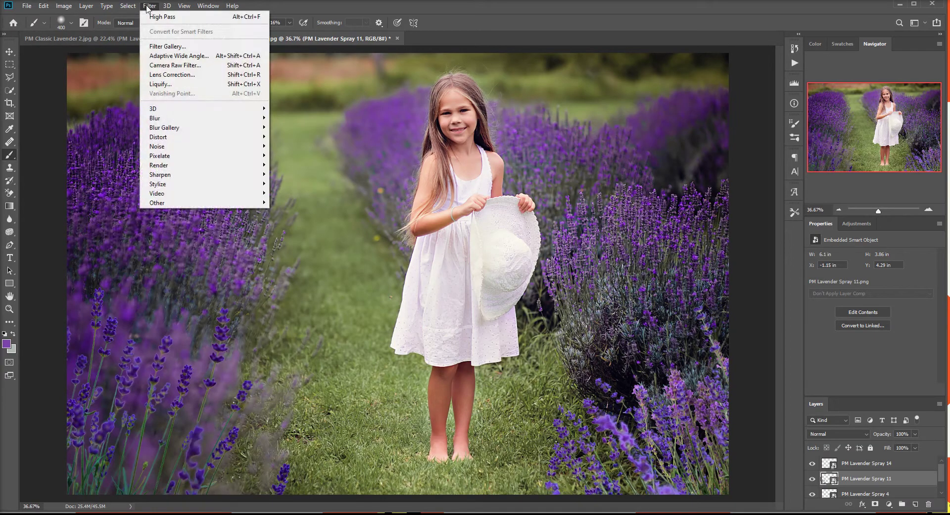
mouse_move(201, 133)
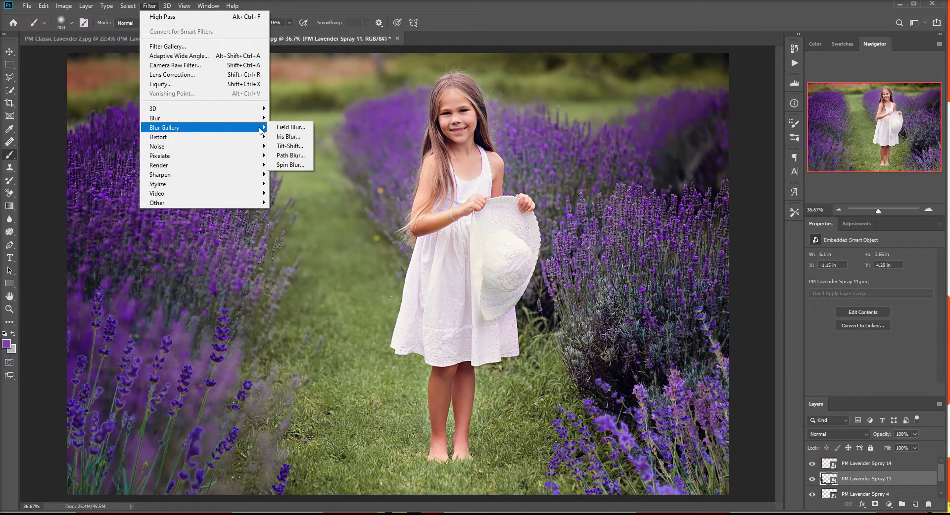
left_click(290, 127)
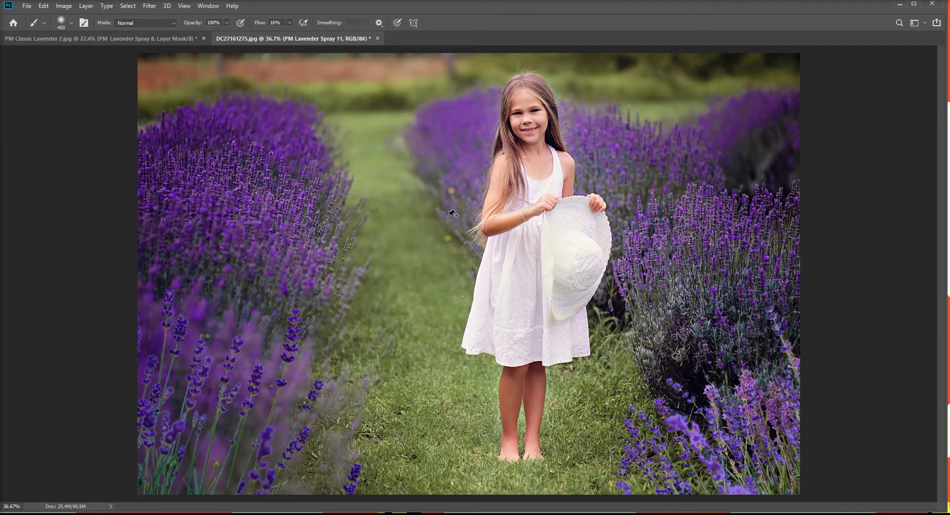
left_click(470, 274)
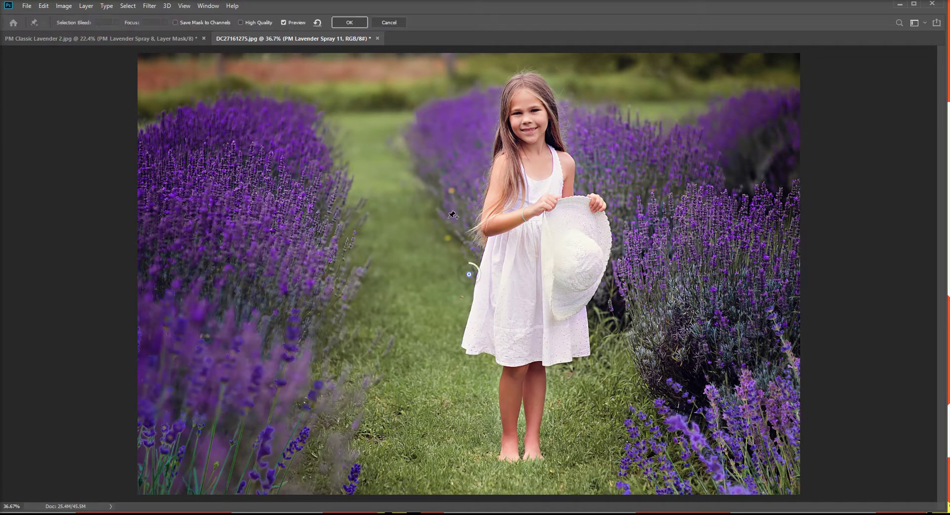
left_click(463, 281)
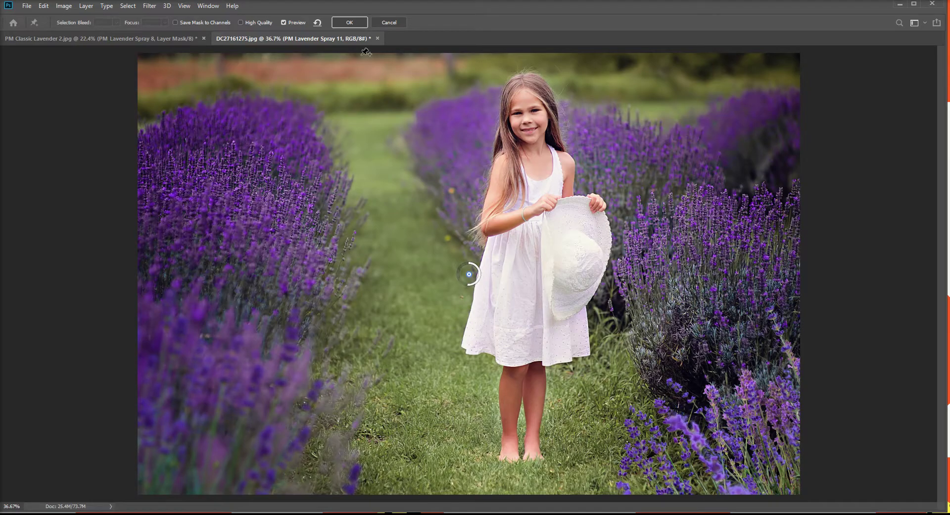
left_click(362, 25)
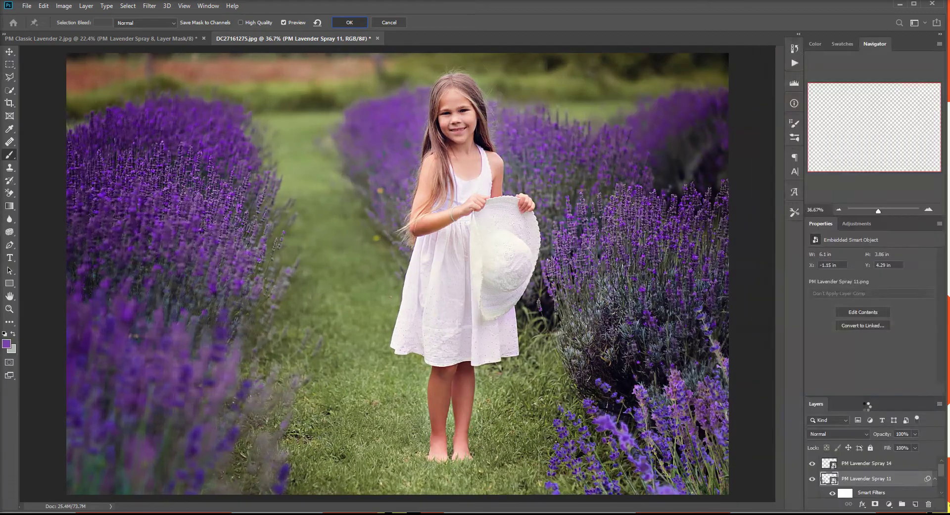
Step: Merge PM Lavender Spray 14 with PM Lavender Spray 4 beneath PM Lavender Spray 11, and apply a Field Blur to the merged layer
left_click(859, 467)
left_click_drag(858, 472, 856, 490)
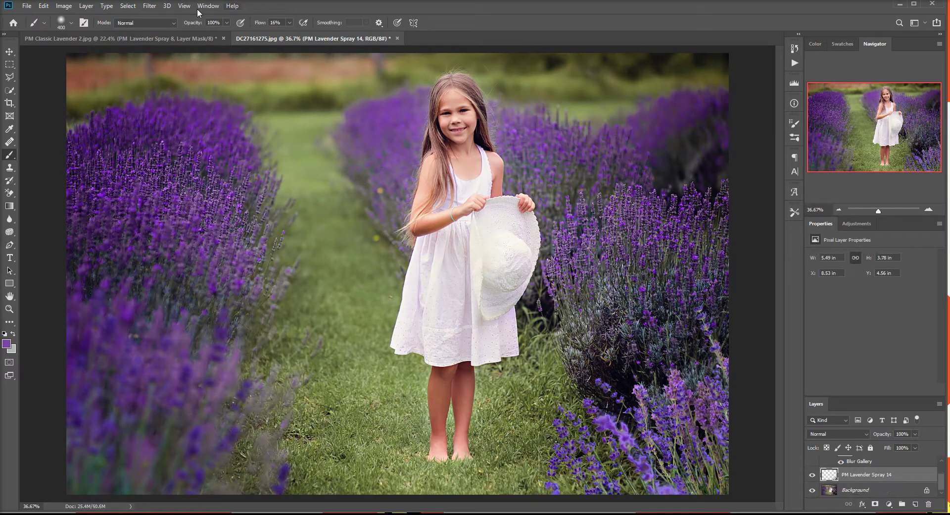
left_click(150, 6)
mouse_move(248, 130)
left_click(287, 128)
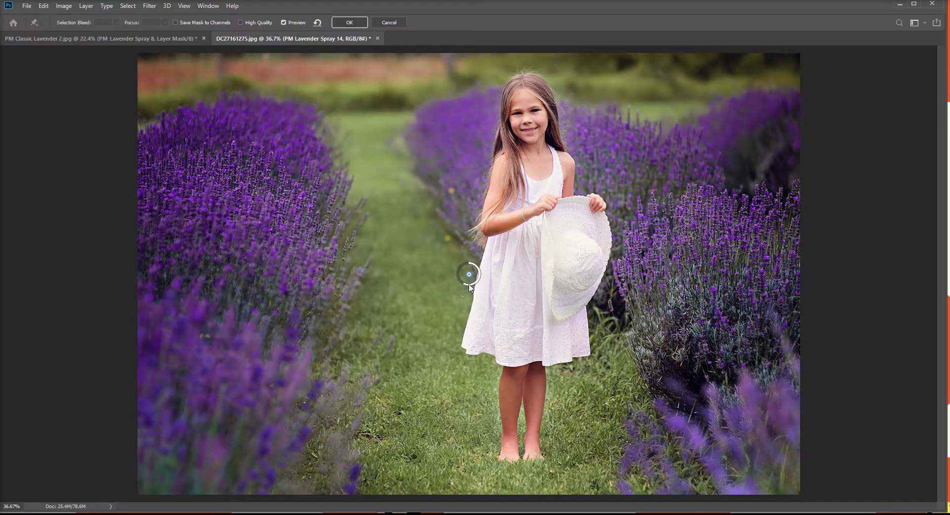
left_click(347, 22)
Step: Place another copy of PM Lavender Spray 14 as an embedded object directly above the Background layer
left_click(27, 6)
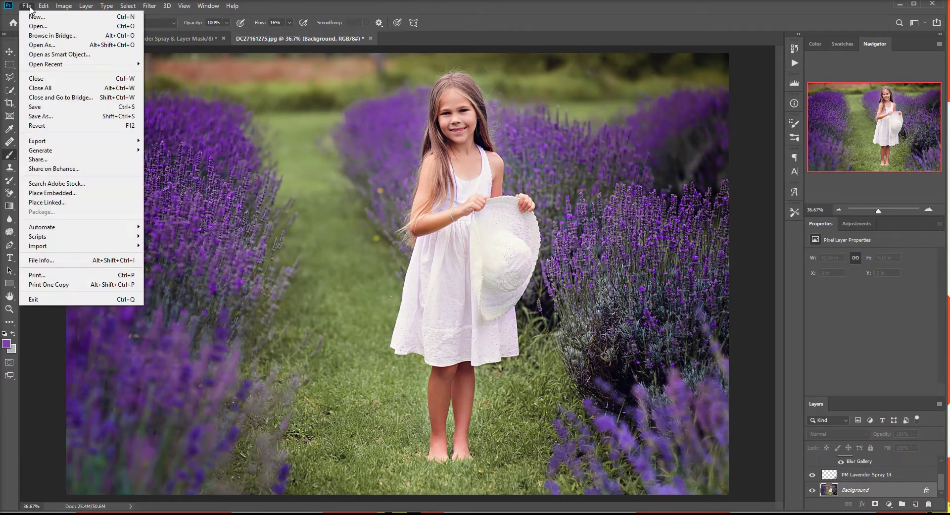
left_click(80, 191)
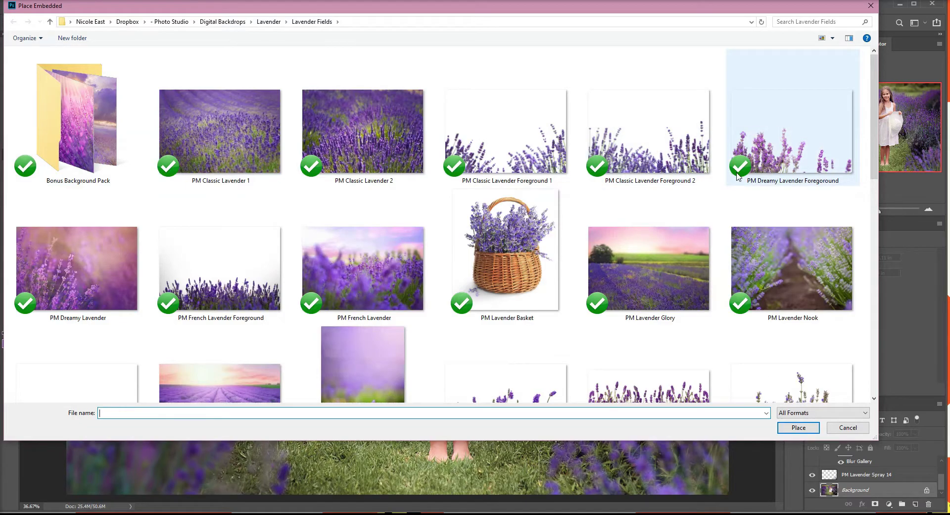
scroll(738, 177, "down", 5)
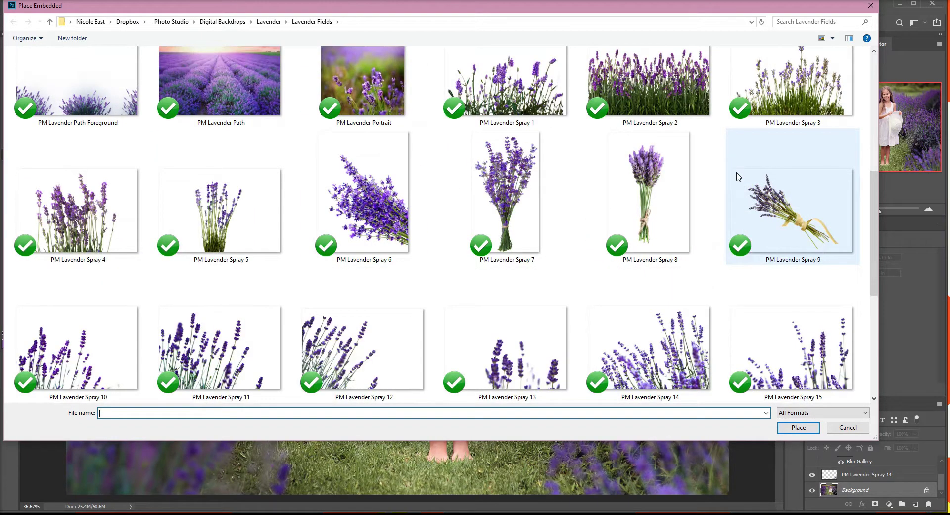
scroll(733, 174, "down", 3)
double_click(657, 85)
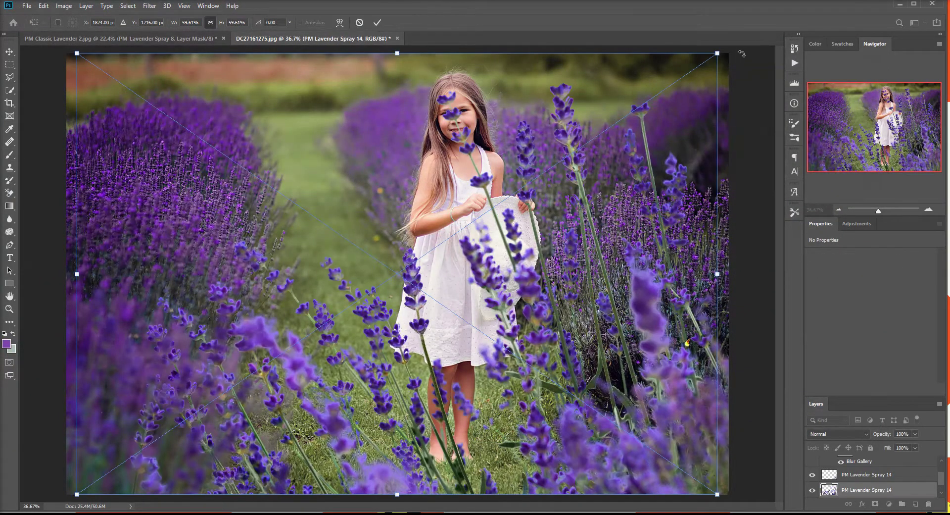
Step: Scale the new PM Lavender Spray 14 to about 4.71 by 3.15 in, position it in the photo's lower-right corner, and commit the placement
mouse_move(717, 52)
left_mouse_down()
mouse_move(688, 99)
mouse_move(527, 276)
mouse_move(392, 277)
left_mouse_up()
mouse_move(319, 365)
left_mouse_down()
mouse_move(678, 346)
mouse_move(714, 351)
mouse_move(717, 375)
left_mouse_up()
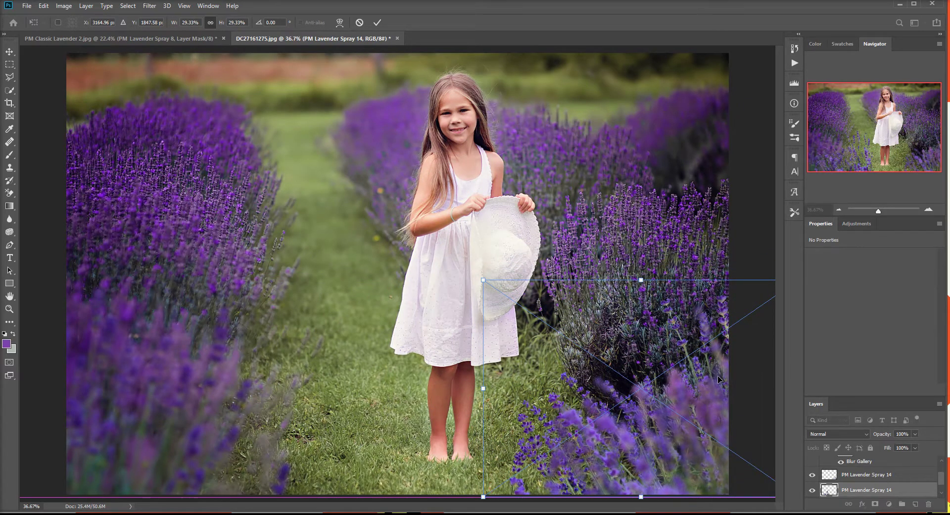
left_click_drag(484, 280, 569, 286)
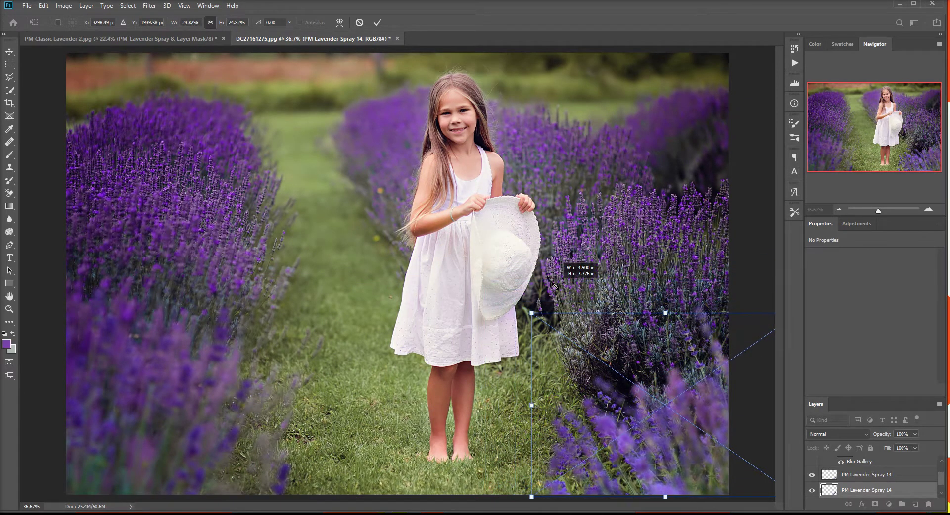
left_click_drag(677, 402, 692, 406)
left_click(378, 22)
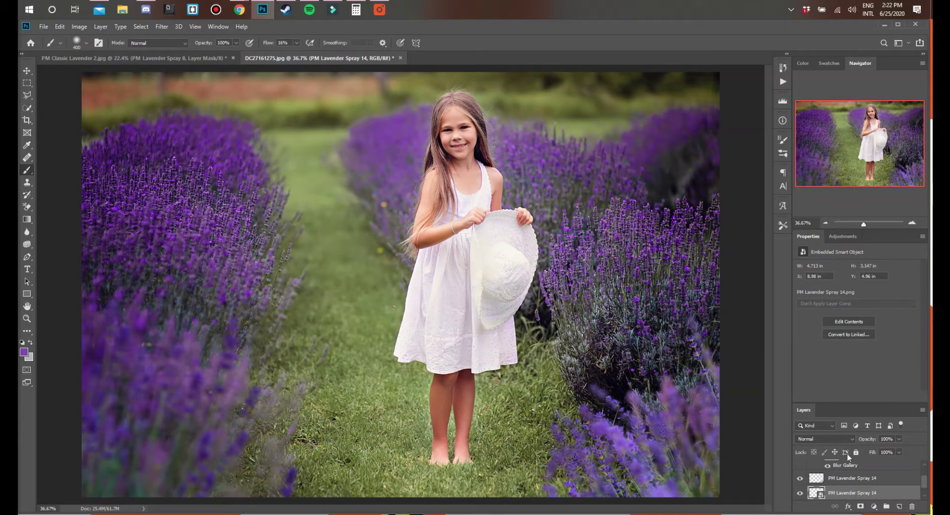
Step: Merge all the lavender spray layers above the Background into a single layer
scroll(835, 490, "up", 2)
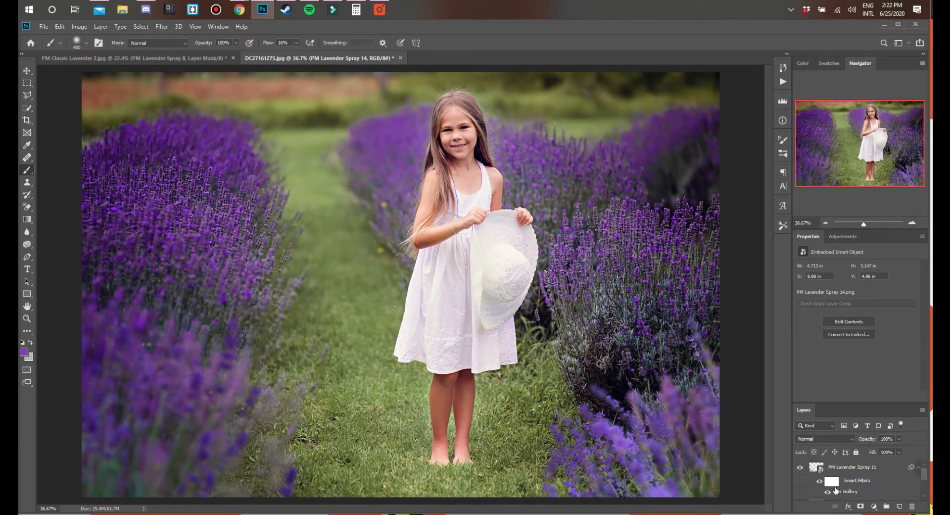
left_click(841, 470)
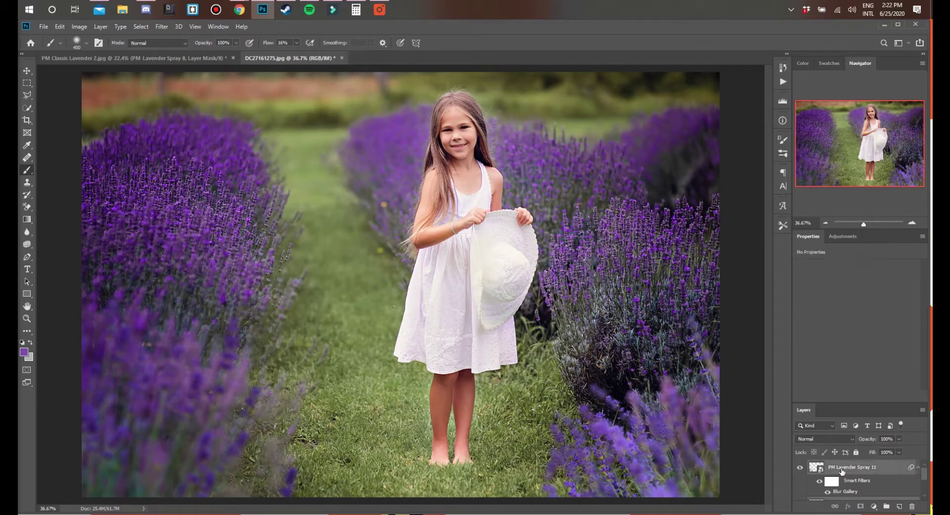
key("ctrl+e")
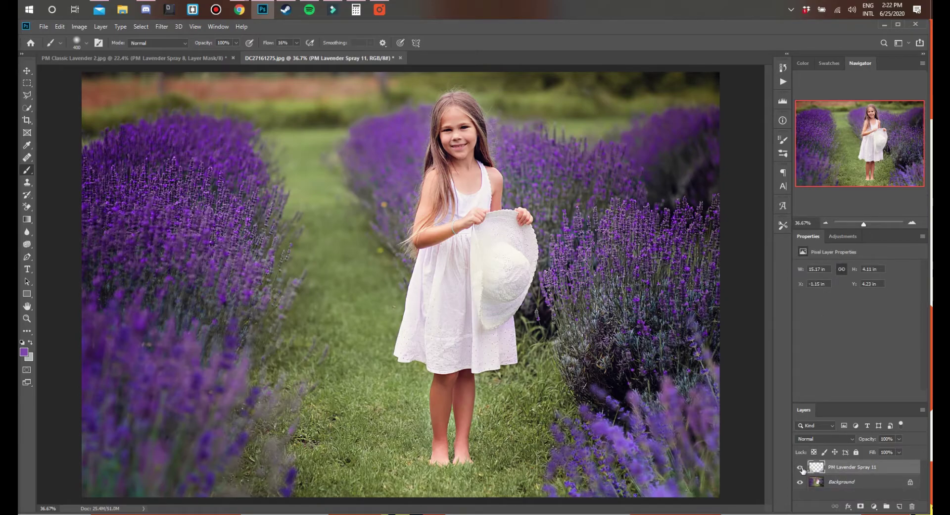
Step: Compare the photo with and without the merged lavender sprays by toggling that layer's visibility off and on twice
left_click(802, 468)
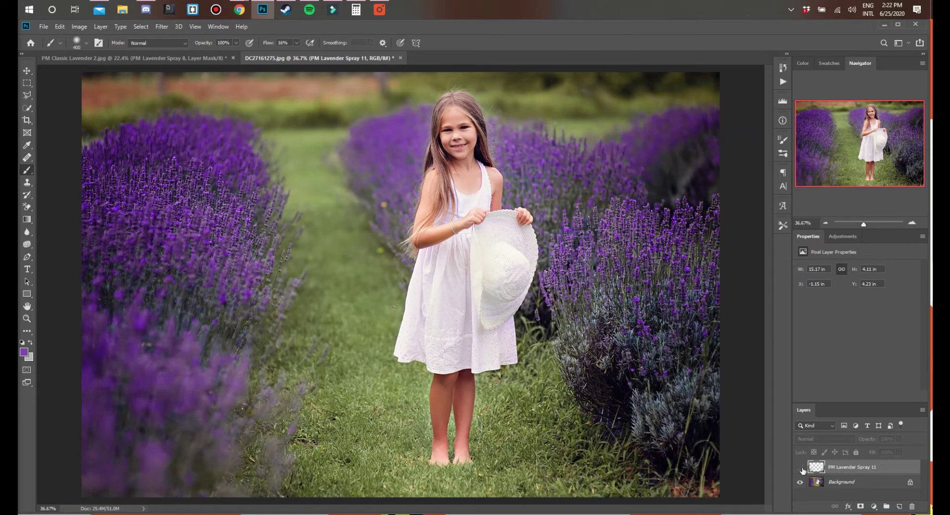
left_click(801, 469)
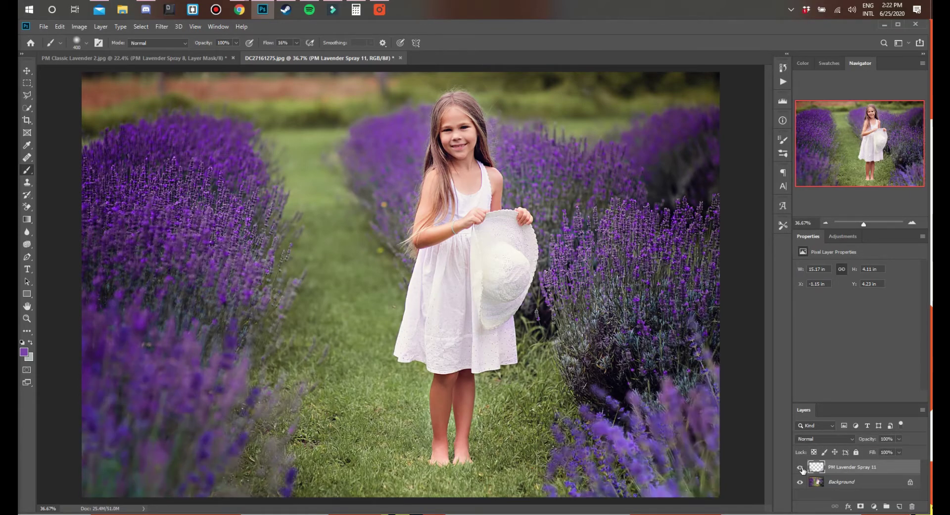
left_click(801, 468)
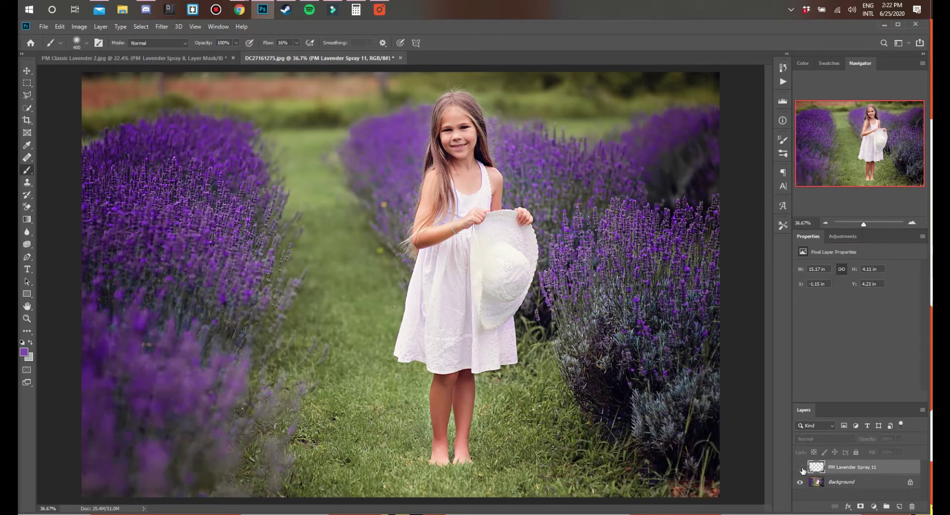
left_click(802, 468)
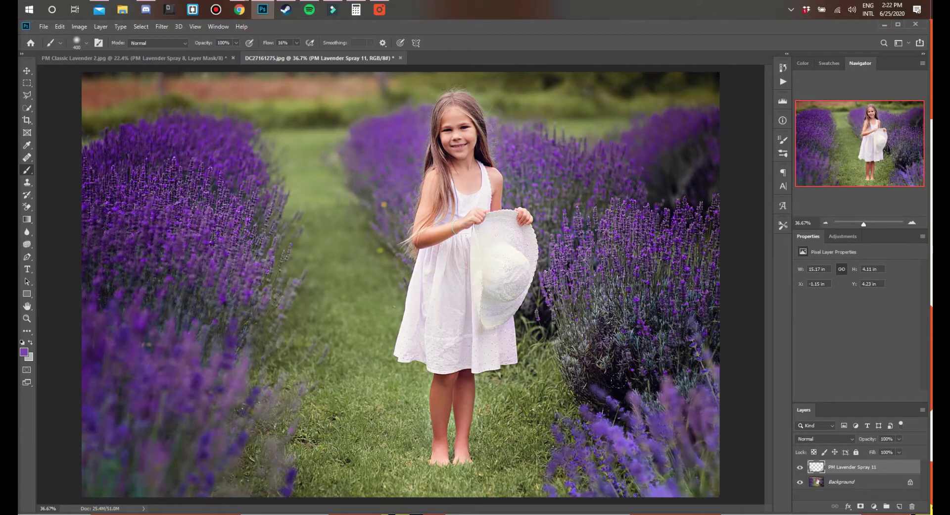
Step: Undo the merge of the lavender spray layers
key("ctrl+z")
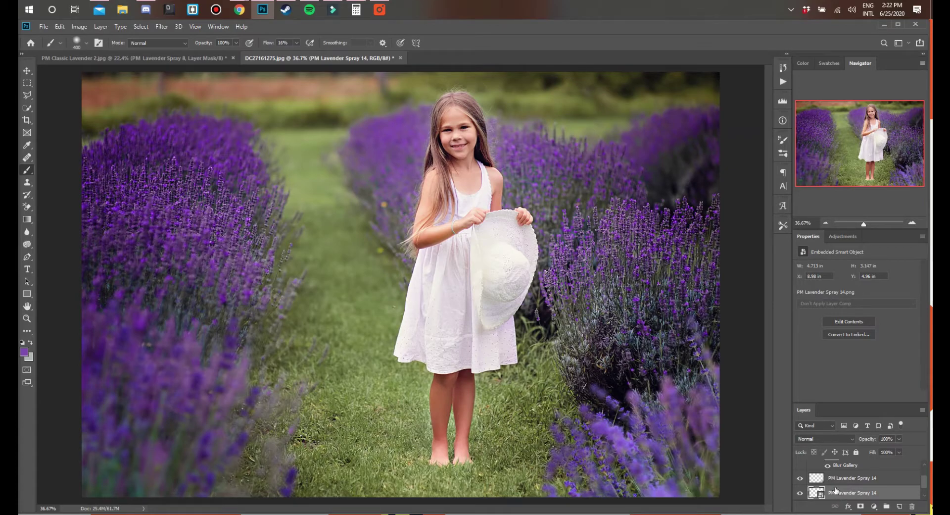
scroll(836, 491, "up", 2)
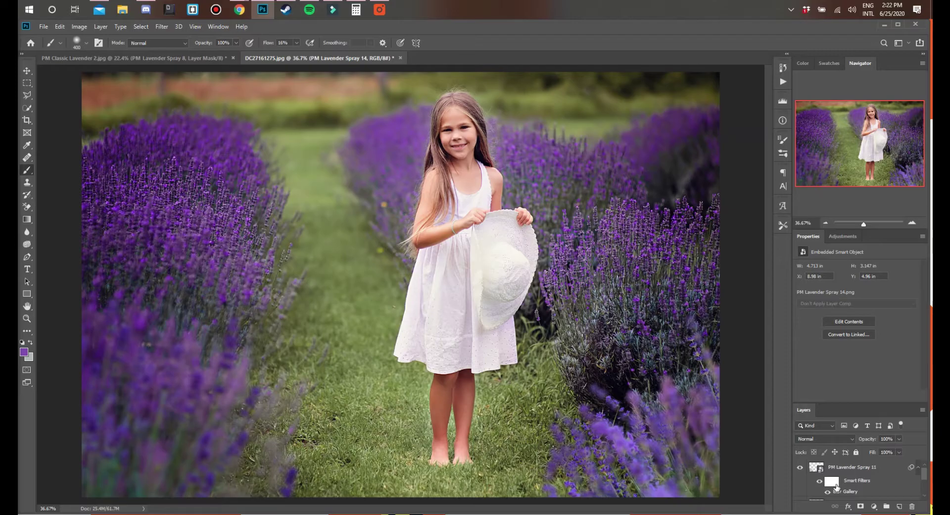